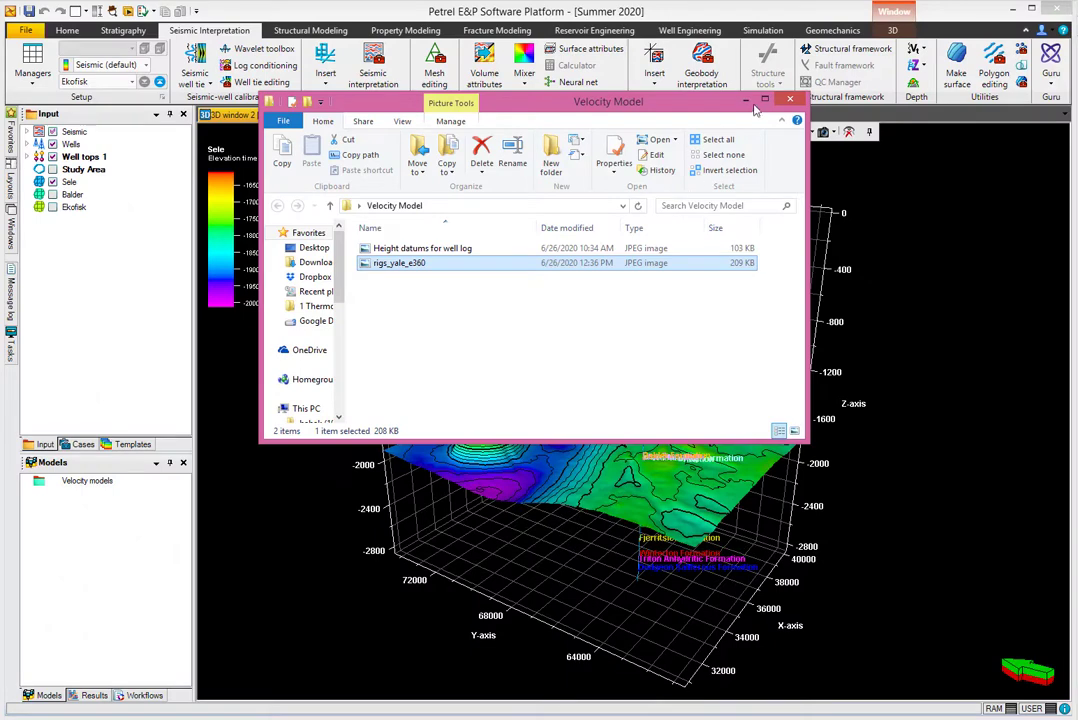
# - Close the Velocity Model folder window and replace Function window 2 with a new function window
pyautogui.click(790, 98)
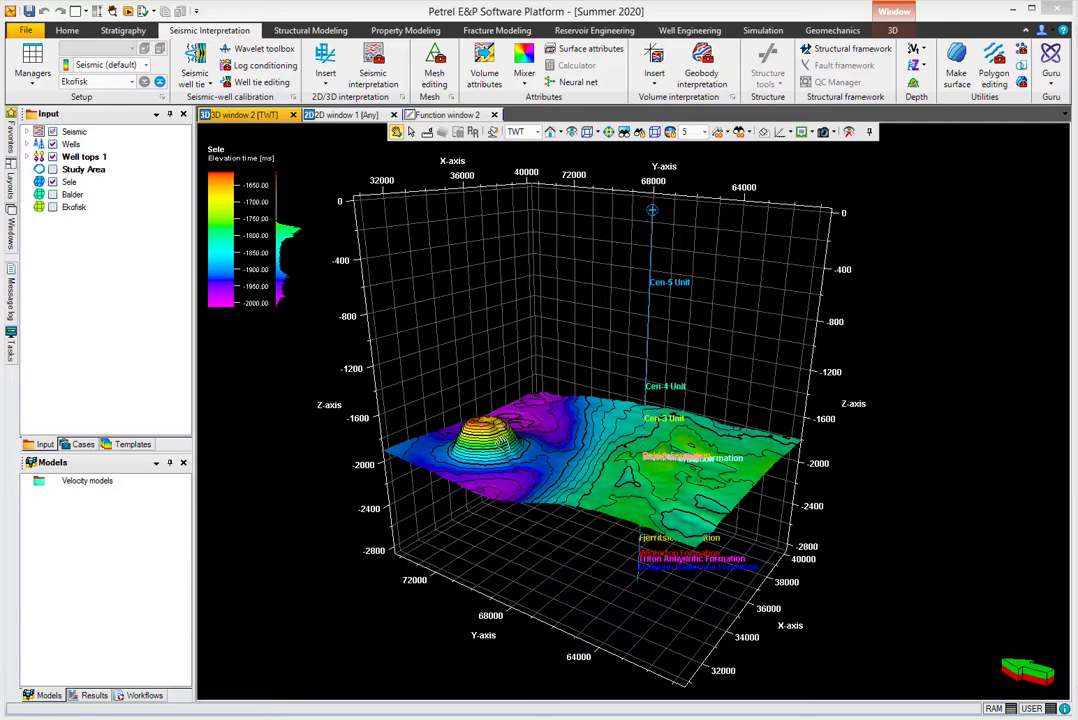
pyautogui.click(494, 115)
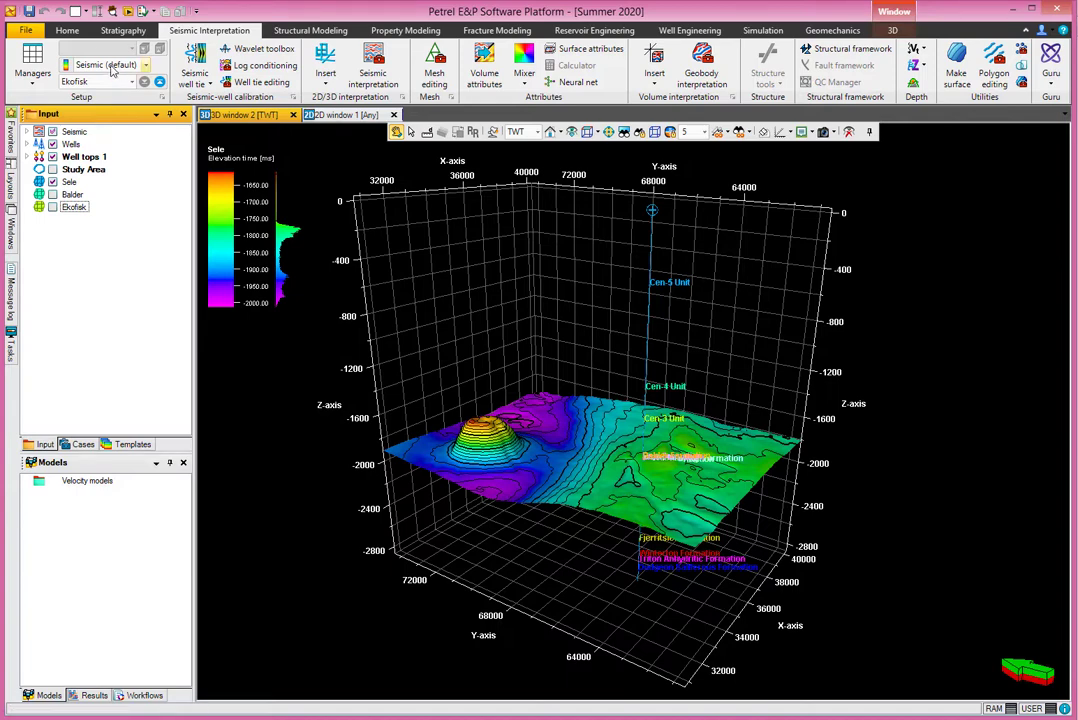
pyautogui.click(66, 36)
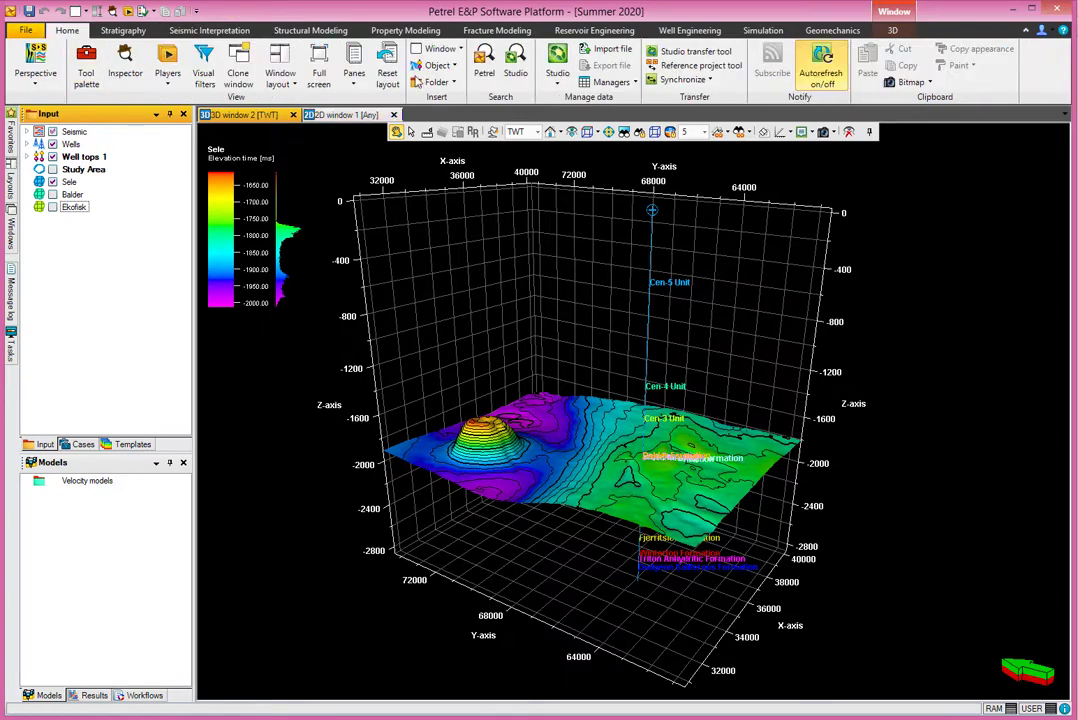
pyautogui.click(455, 50)
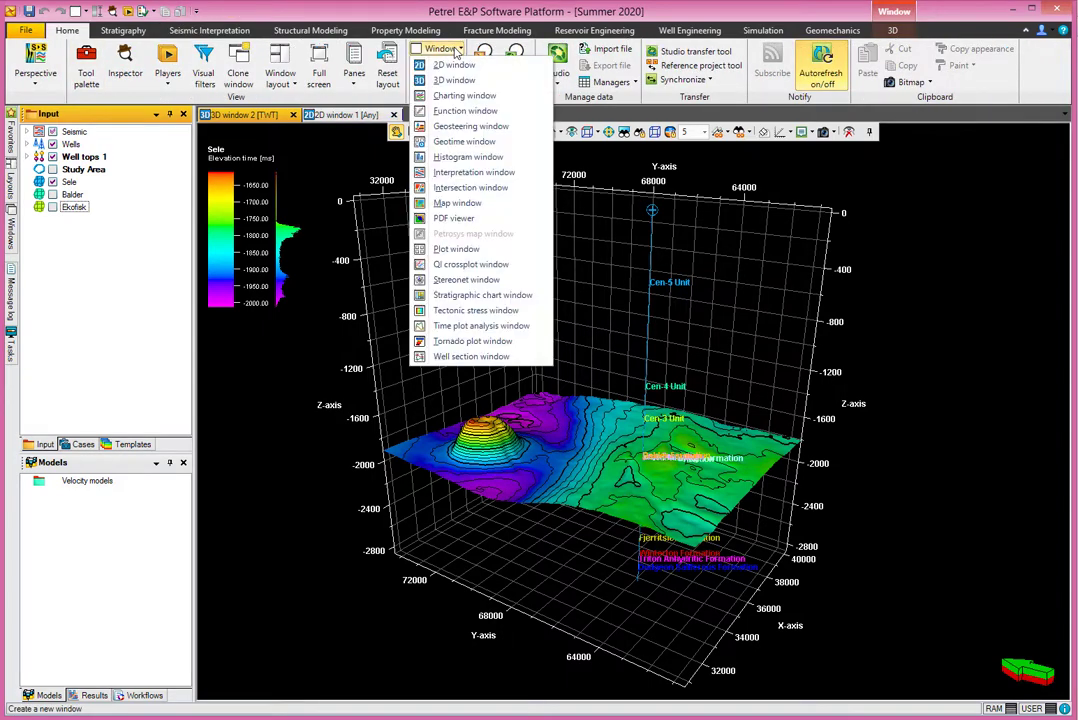
pyautogui.click(470, 111)
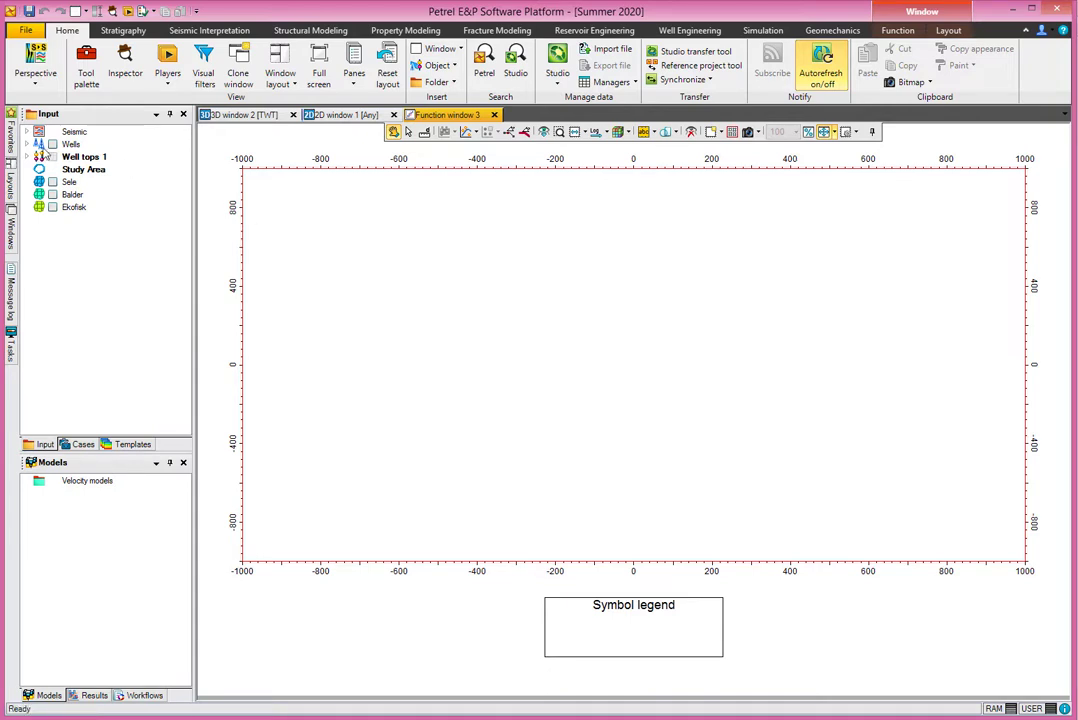
# - Crossplot the Checkshots 1 attributes from the global well logs, with TWT picked on the X axis and Z on the Y axis
pyautogui.click(27, 144)
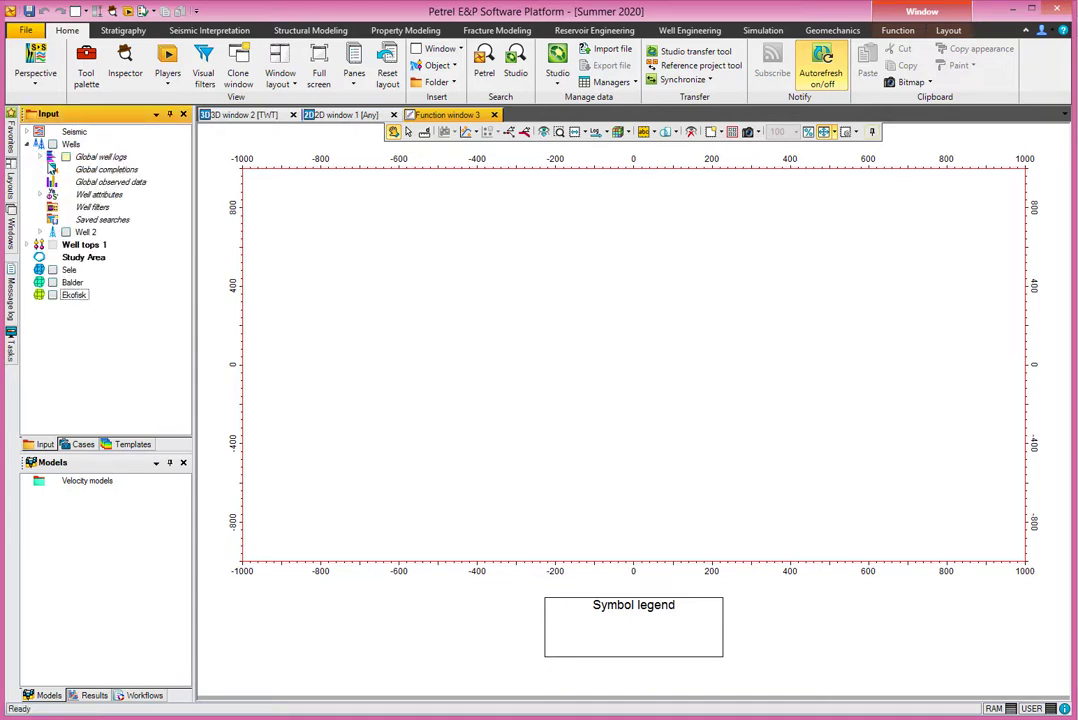
pyautogui.click(40, 157)
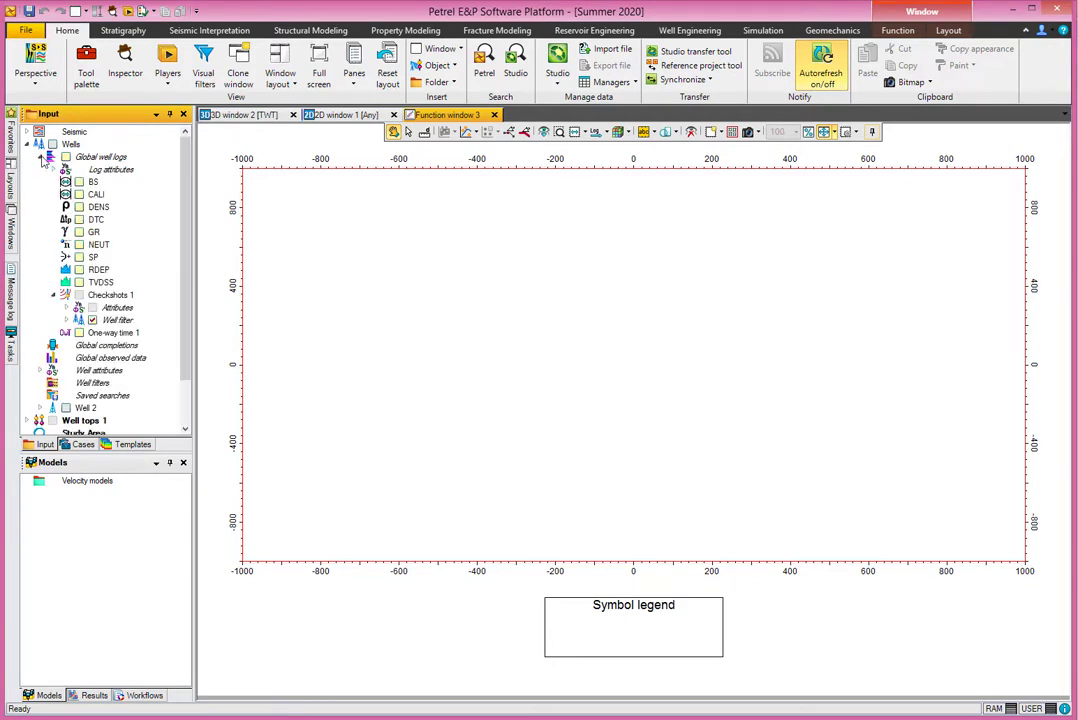
pyautogui.click(90, 296)
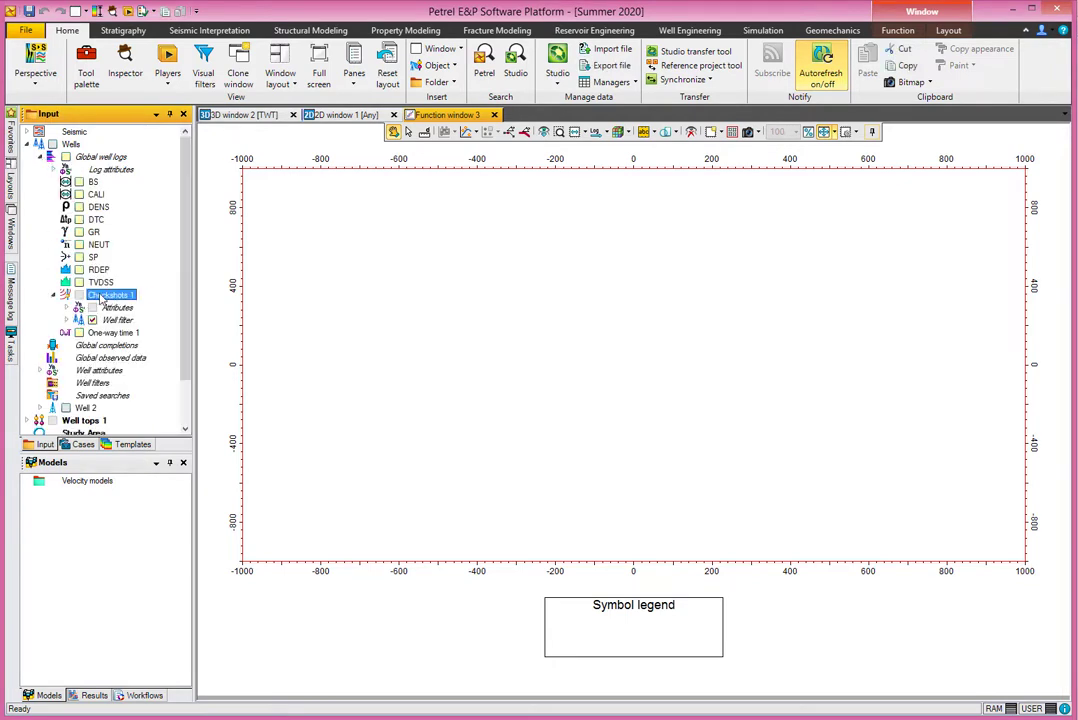
pyautogui.click(68, 309)
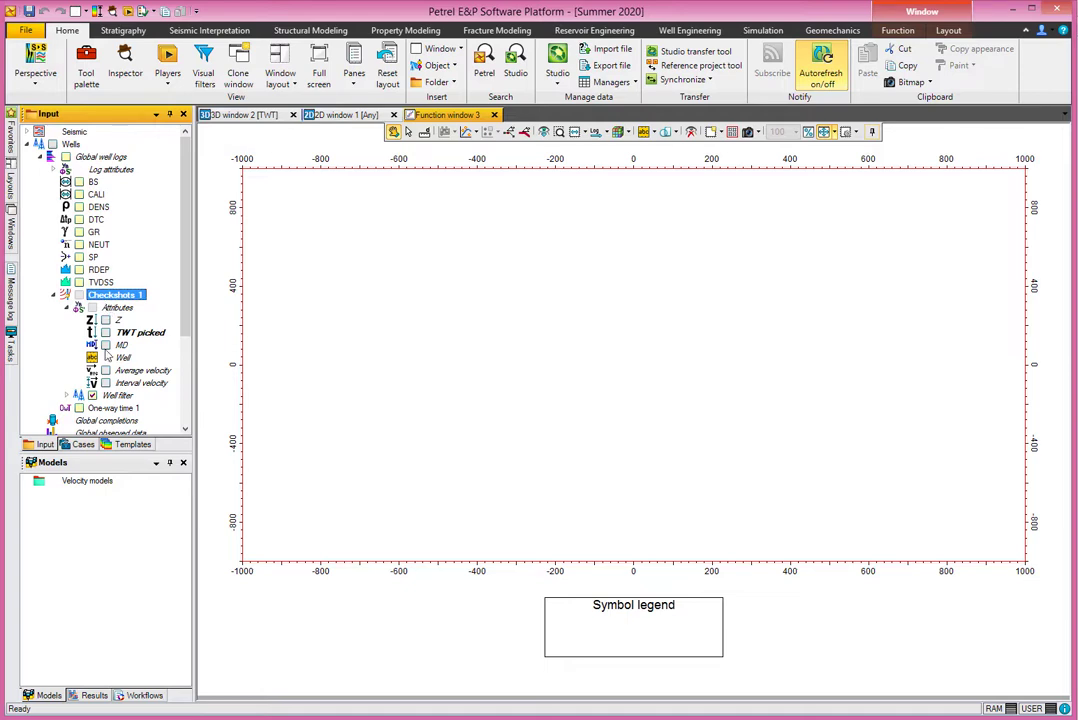
pyautogui.click(106, 333)
pyautogui.click(105, 320)
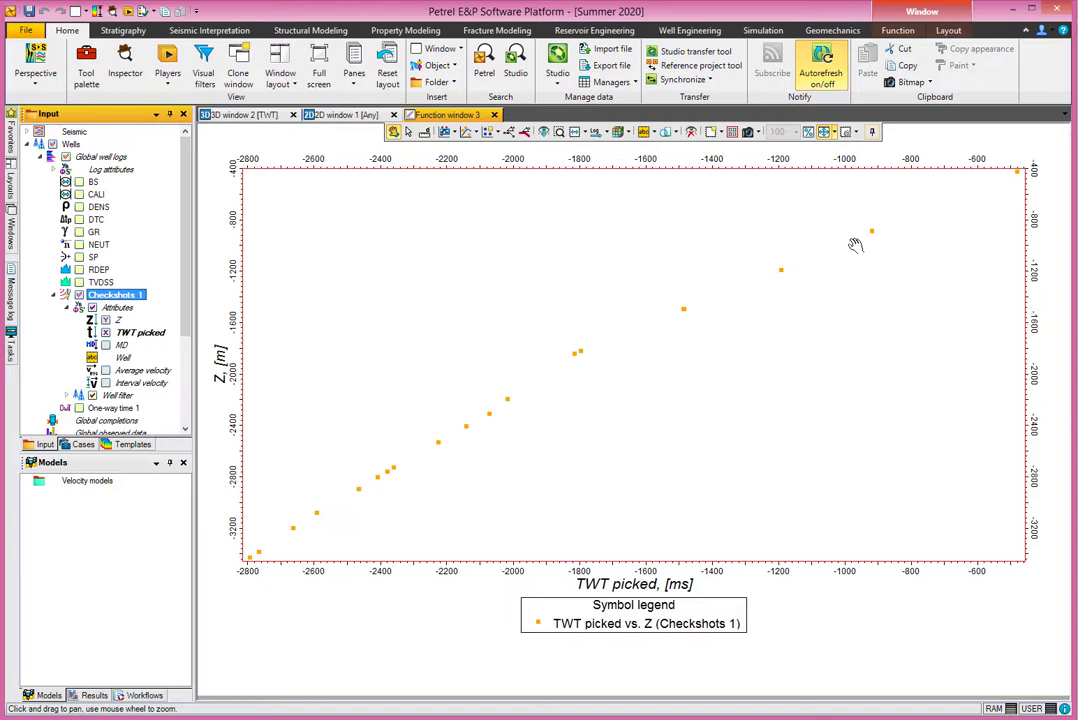
# - Fit a degree-2 nonlinear function named Z_vs_TWT_picked to the checkshot crossplot
pyautogui.click(478, 134)
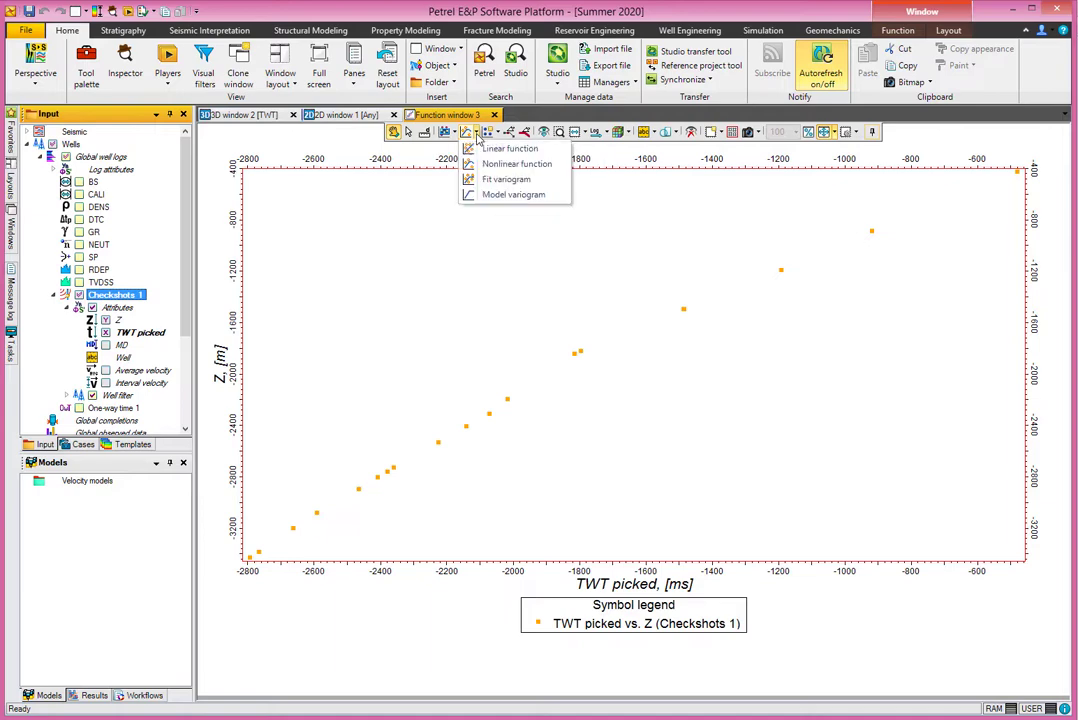
pyautogui.click(497, 164)
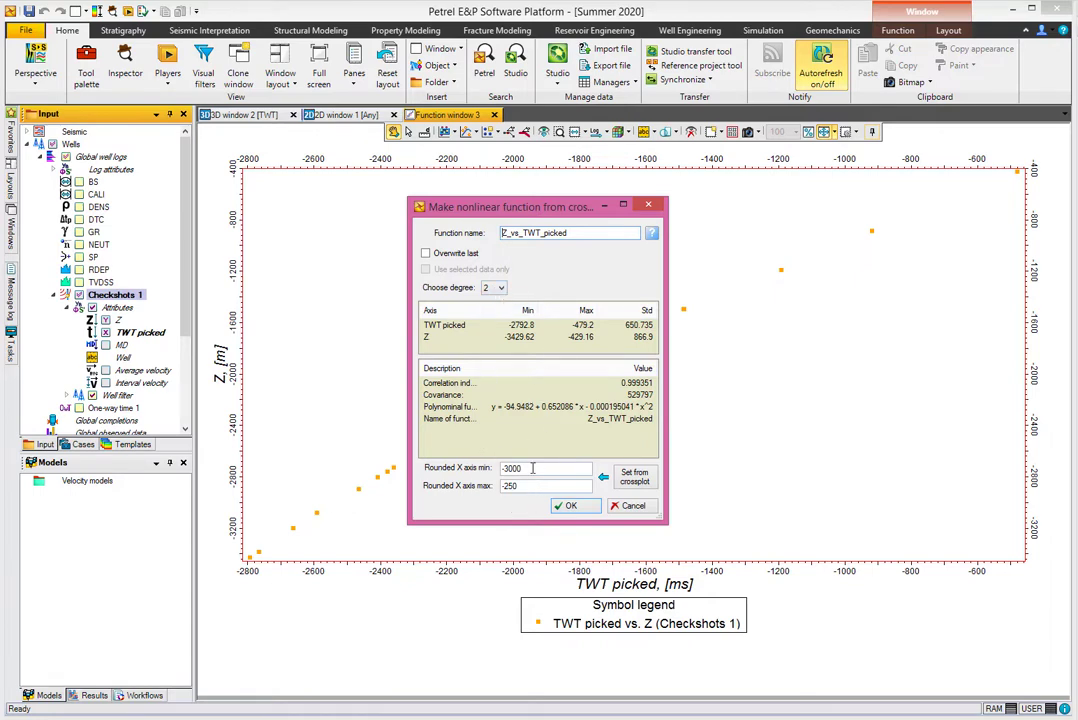
pyautogui.click(565, 506)
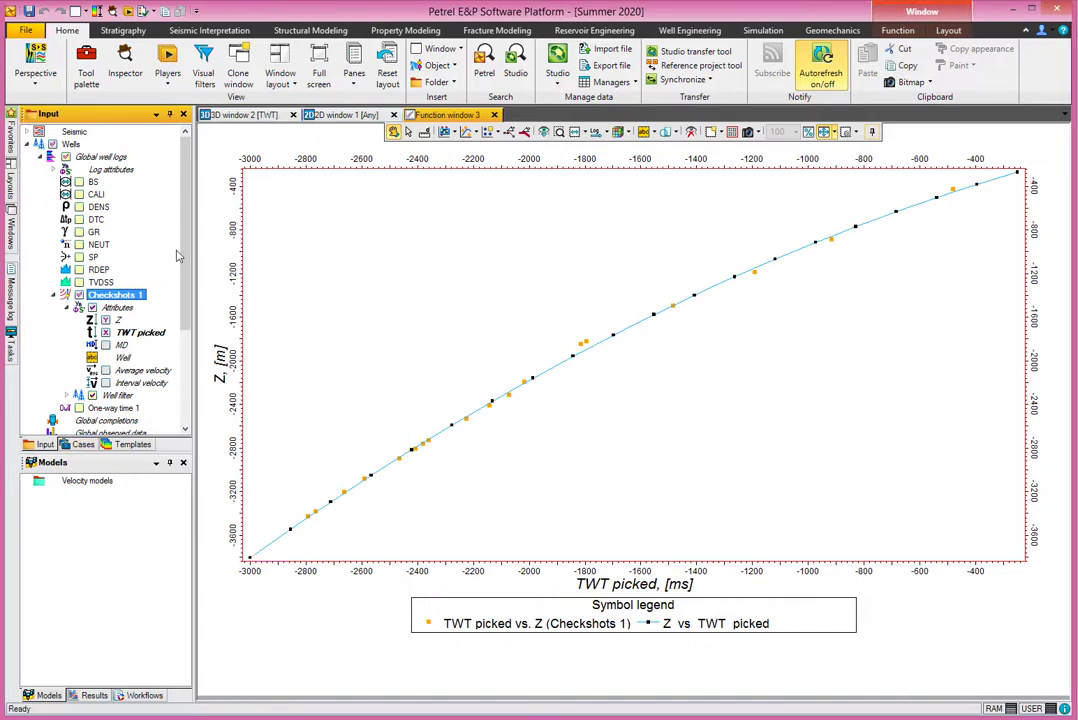
# - Collapse the Wells folder and compare the crossplot with the Z_vs_TWT_picked function hidden and shown
pyautogui.click(40, 157)
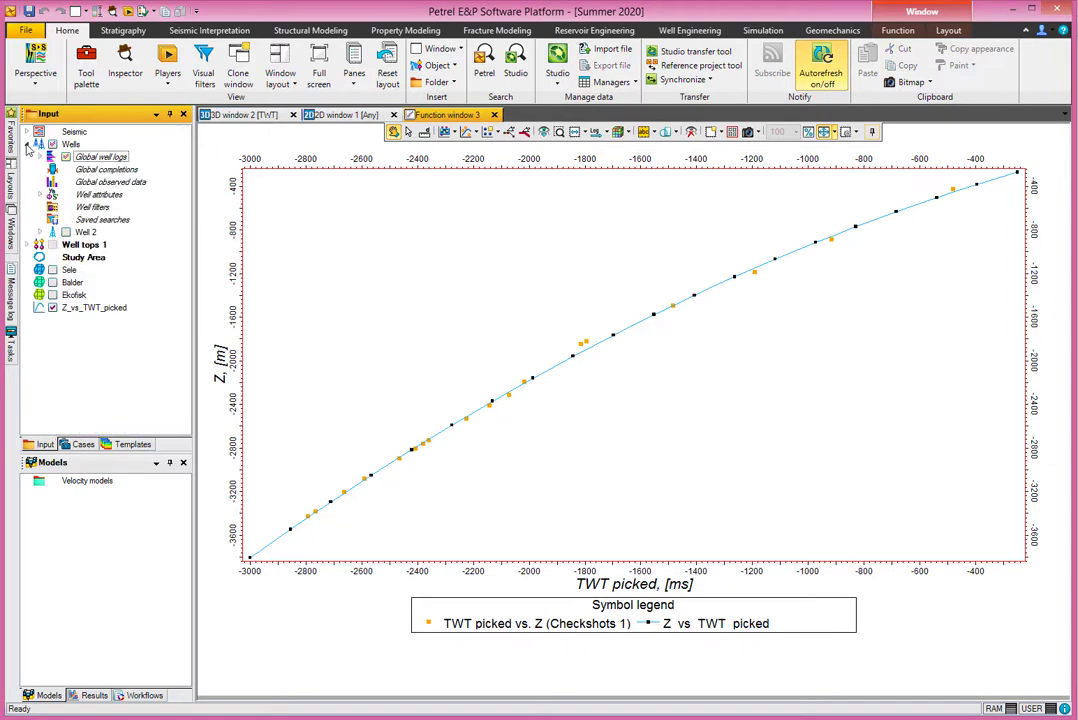
pyautogui.click(27, 144)
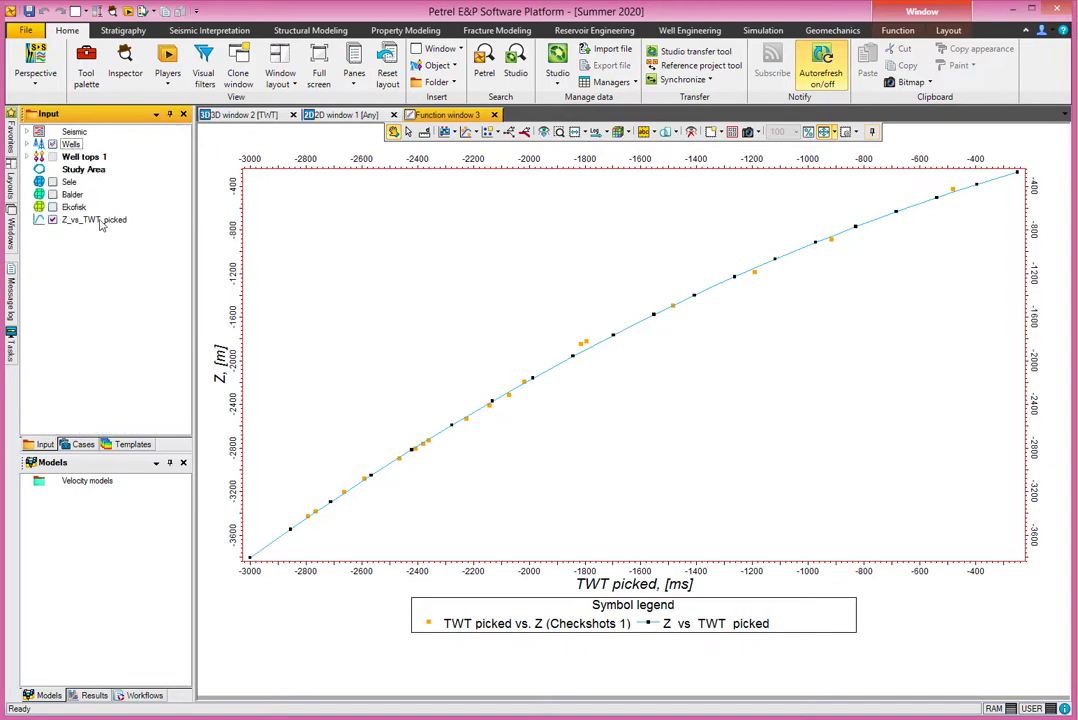
pyautogui.click(52, 220)
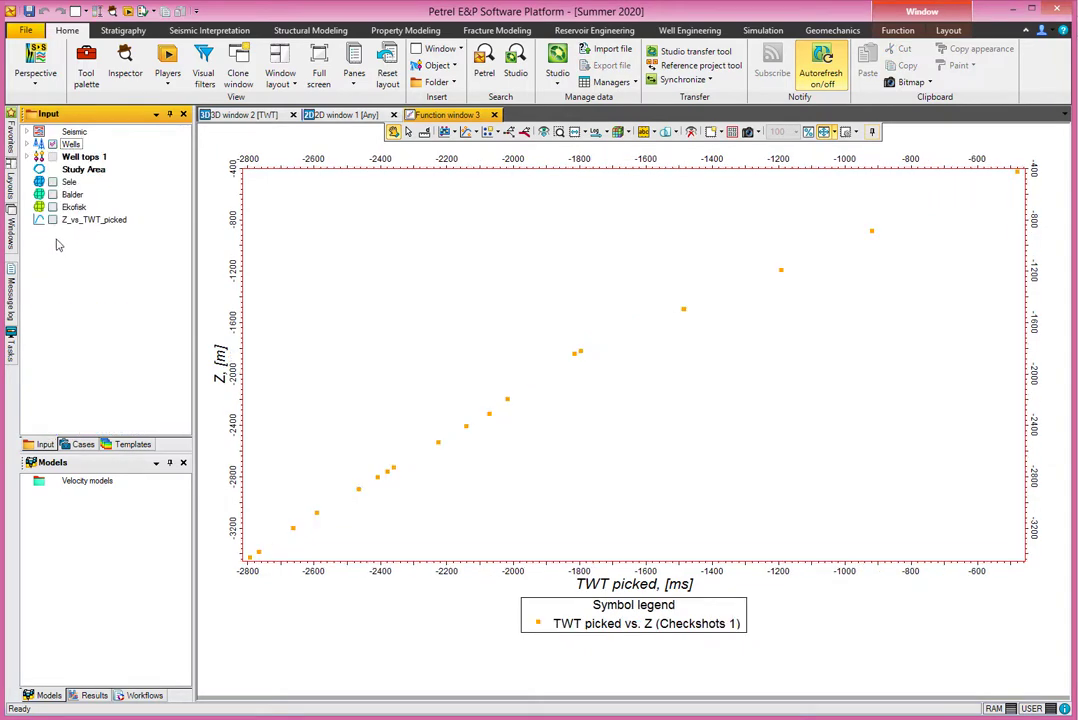
pyautogui.click(52, 220)
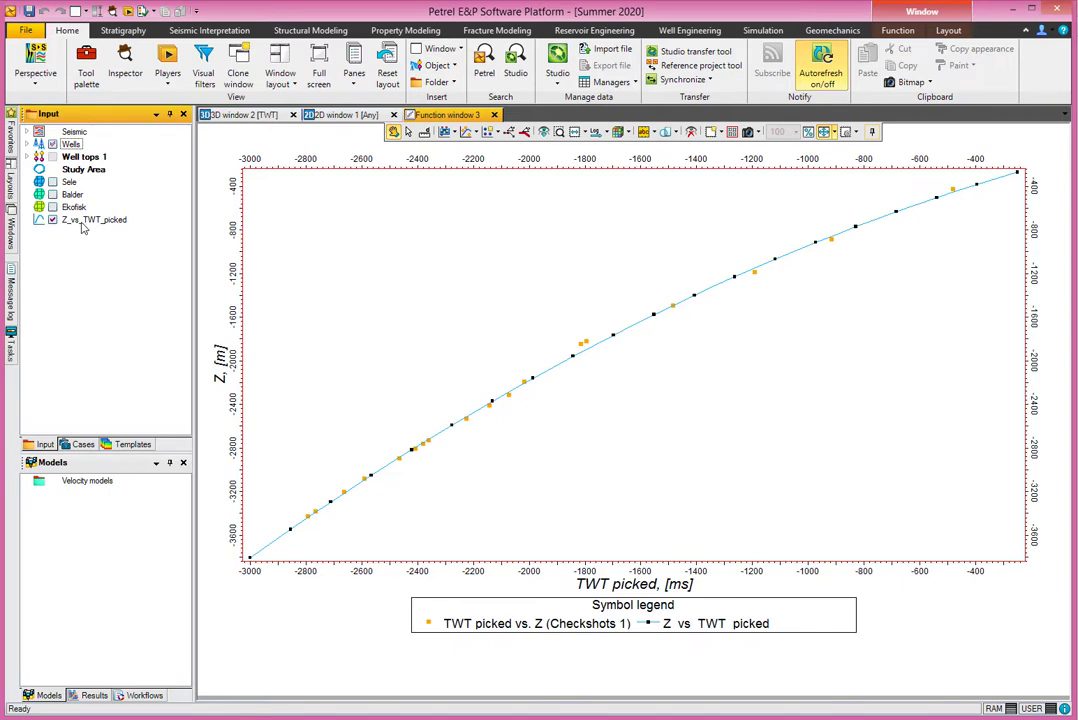
# - Copy the calculator version of the equation from the comments in the Z_vs_TWT_picked settings and close the settings
pyautogui.doubleClick(90, 219)
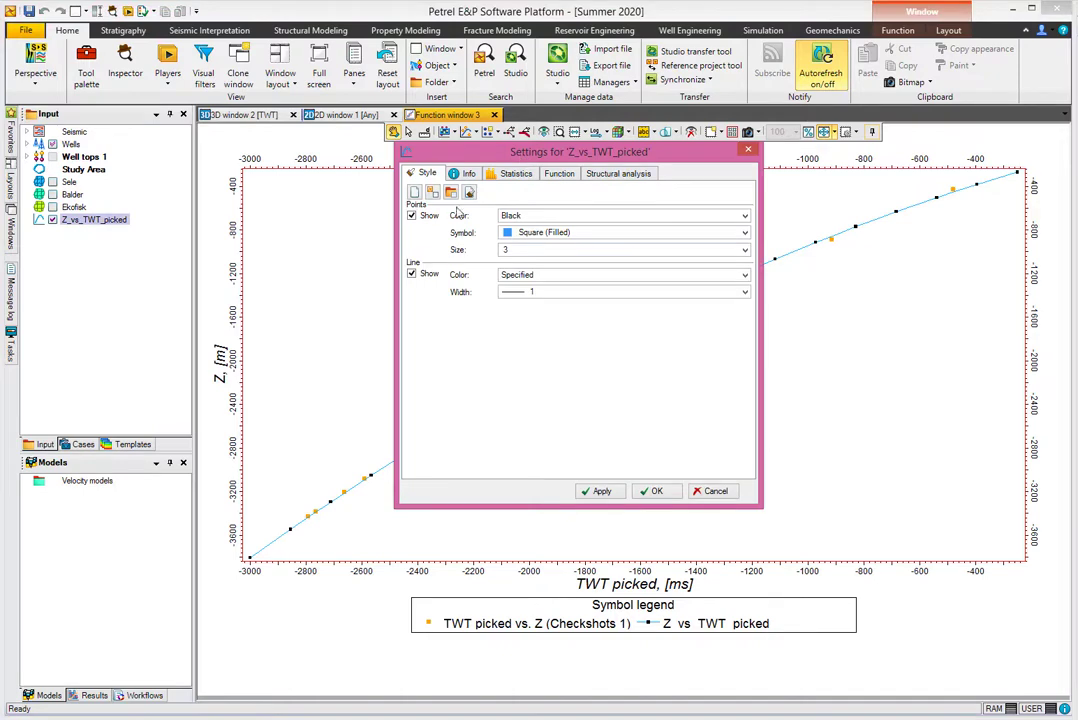
pyautogui.click(464, 173)
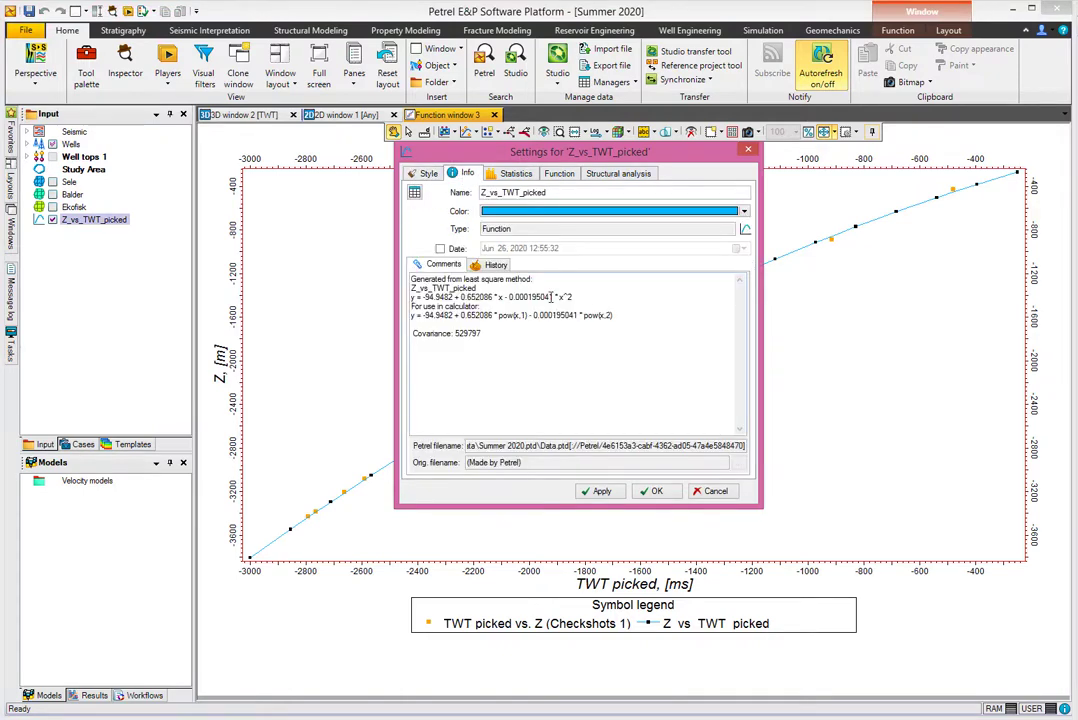
pyautogui.moveTo(579, 297); pyautogui.dragTo(411, 297)
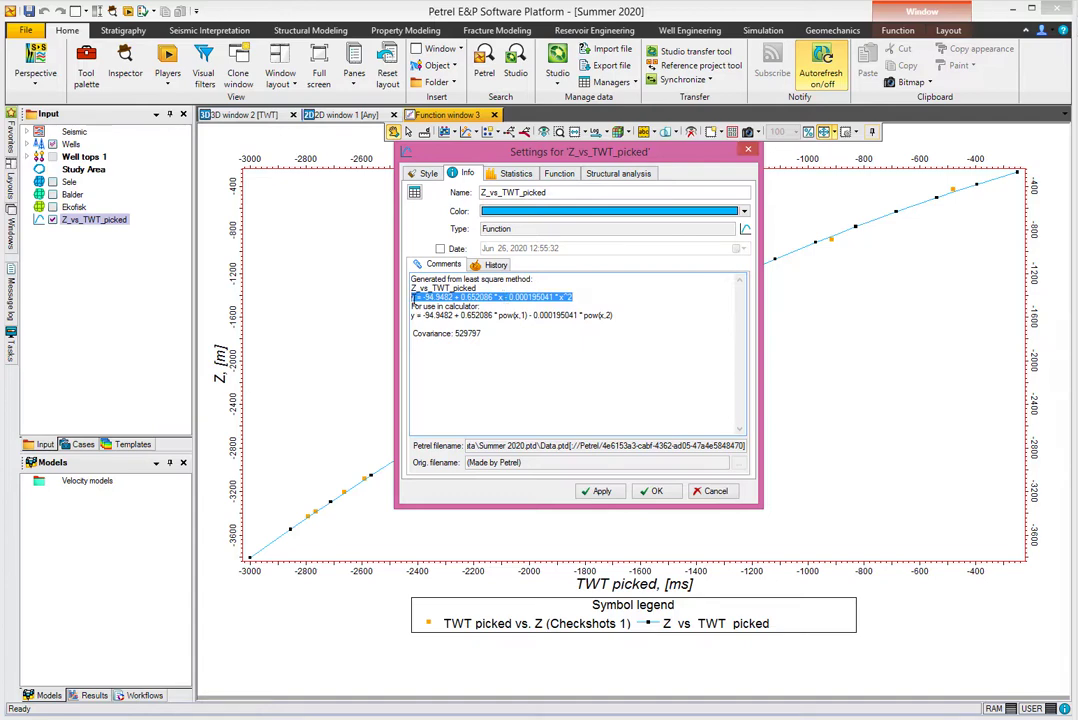
pyautogui.click(412, 300)
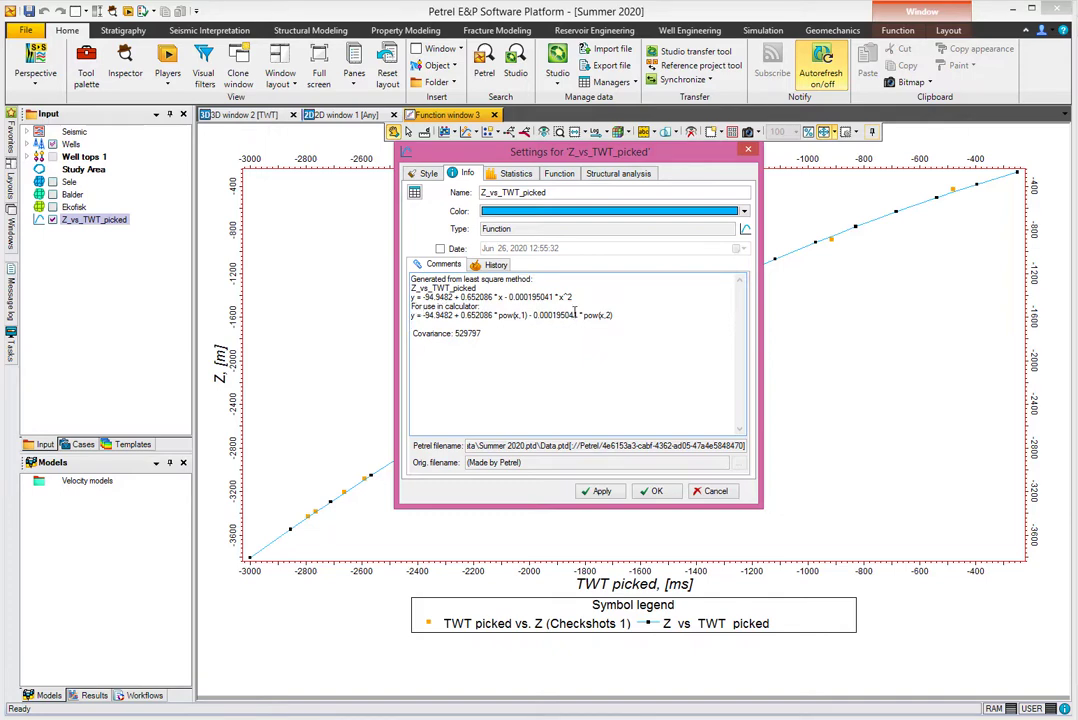
pyautogui.moveTo(613, 315); pyautogui.dragTo(411, 316)
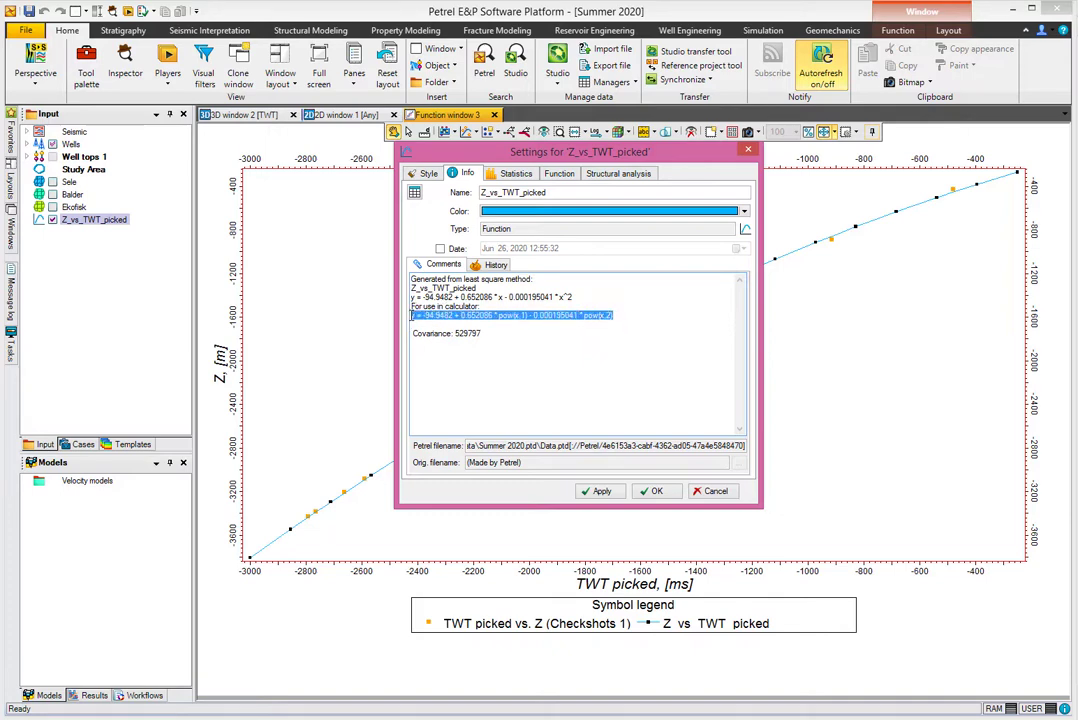
pyautogui.rightClick(455, 315)
pyautogui.click(508, 363)
pyautogui.click(748, 151)
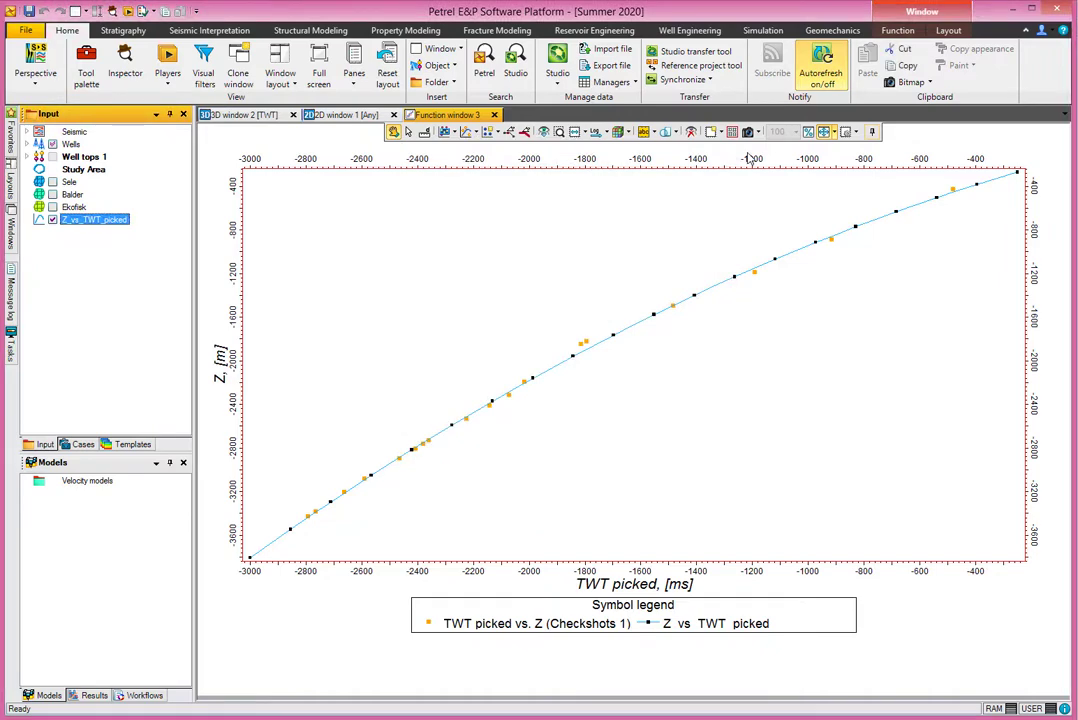
# - Return to 3D window 2 with the seismic interpretation tools available
pyautogui.click(222, 116)
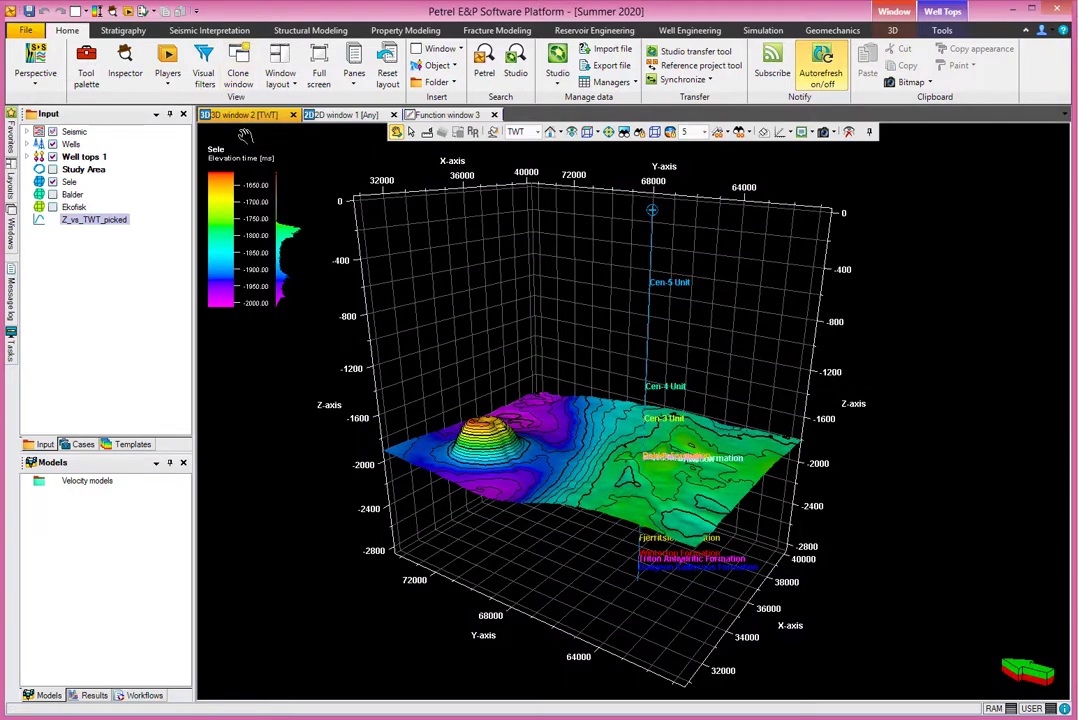
pyautogui.click(192, 31)
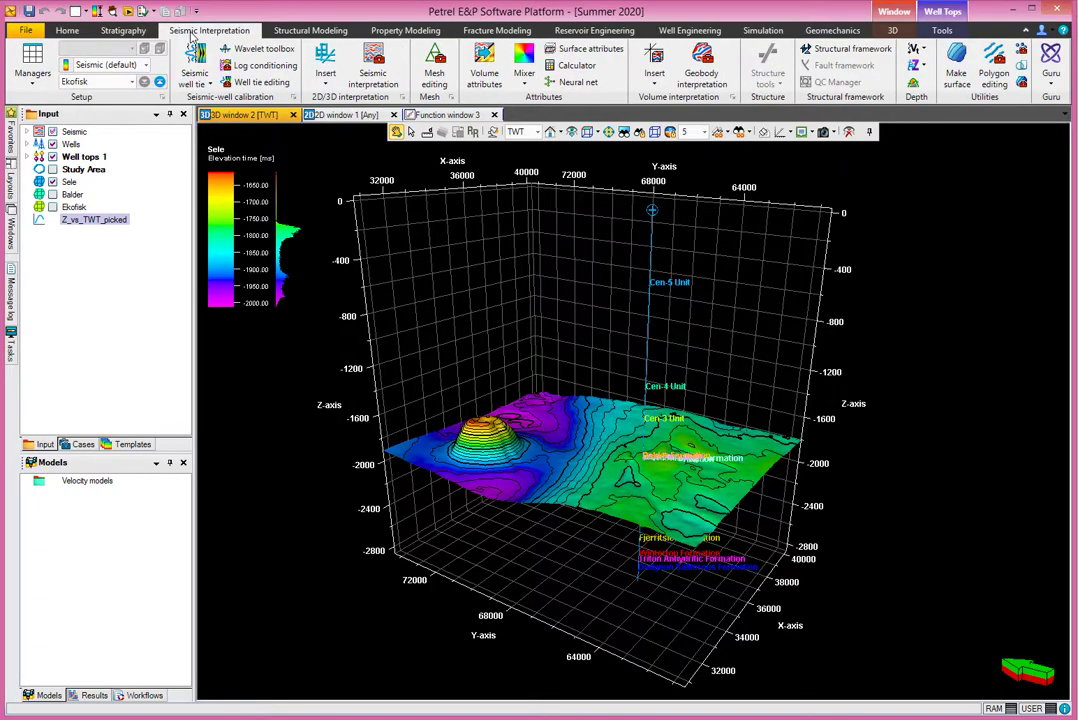
pyautogui.click(566, 66)
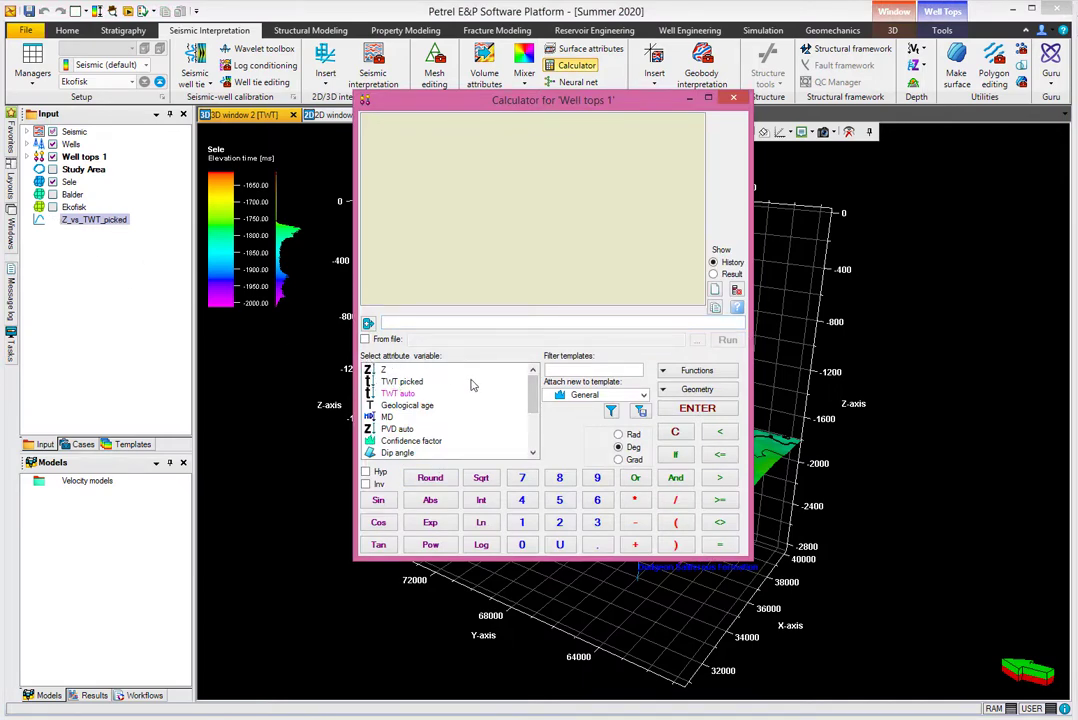
pyautogui.scroll(-1, 538, 416)
pyautogui.moveTo(537, 410); pyautogui.dragTo(543, 432)
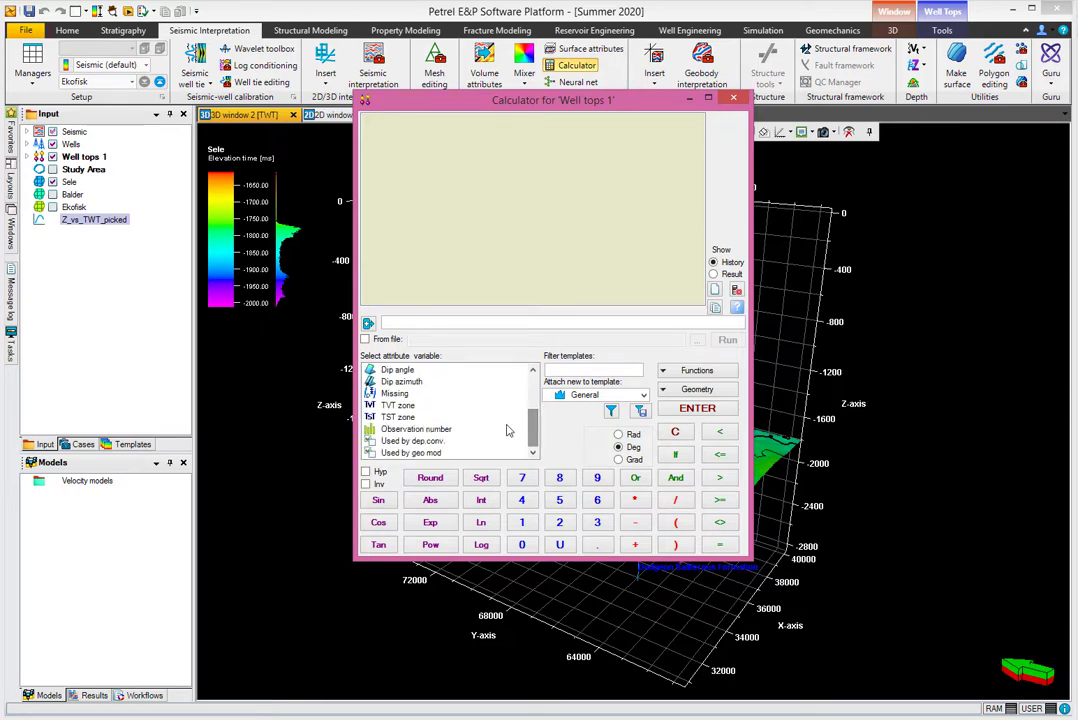
pyautogui.click(735, 104)
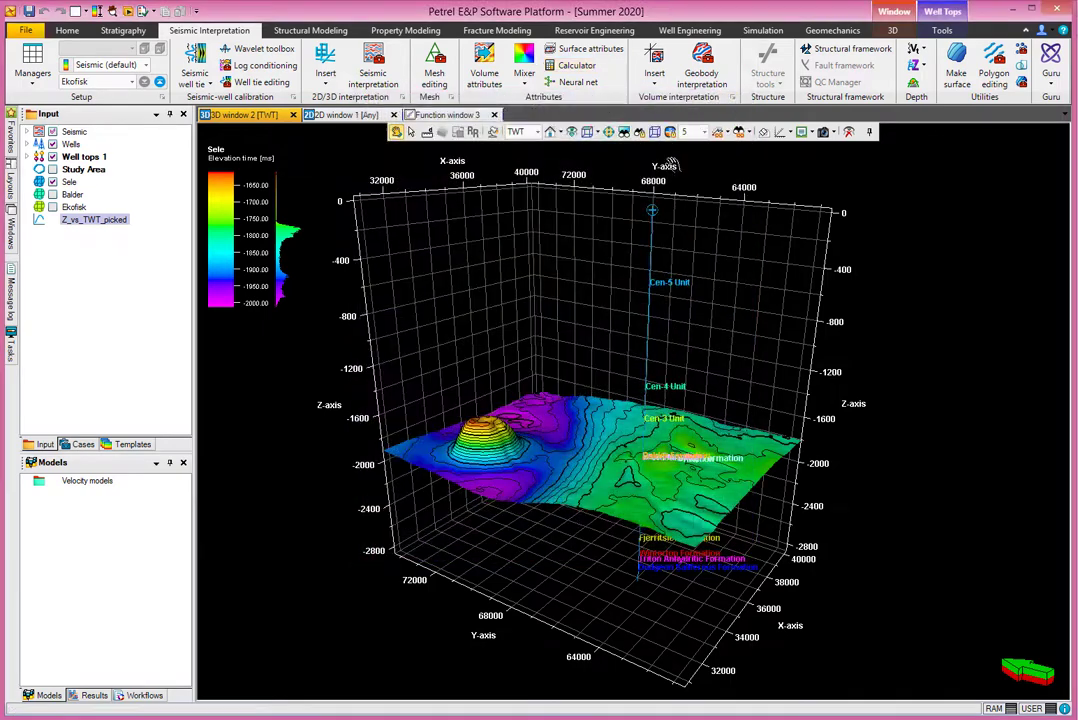
# - Open the surface calculator for the Sele surface and paste the copied velocity equation as the expression
pyautogui.click(70, 184)
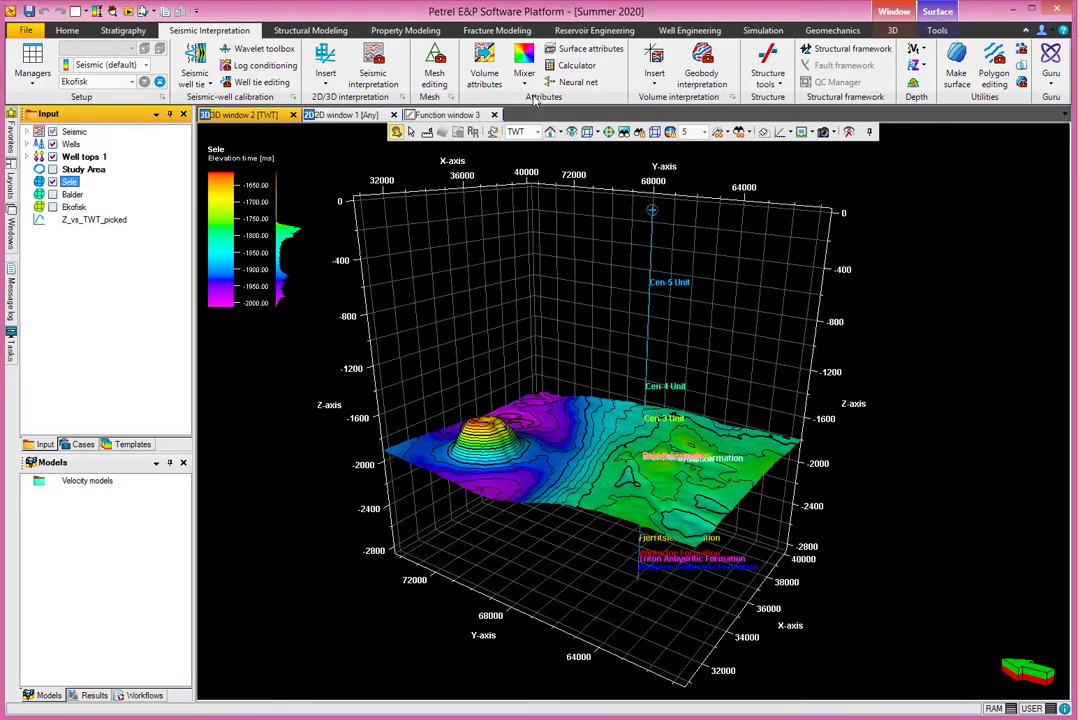
pyautogui.click(574, 65)
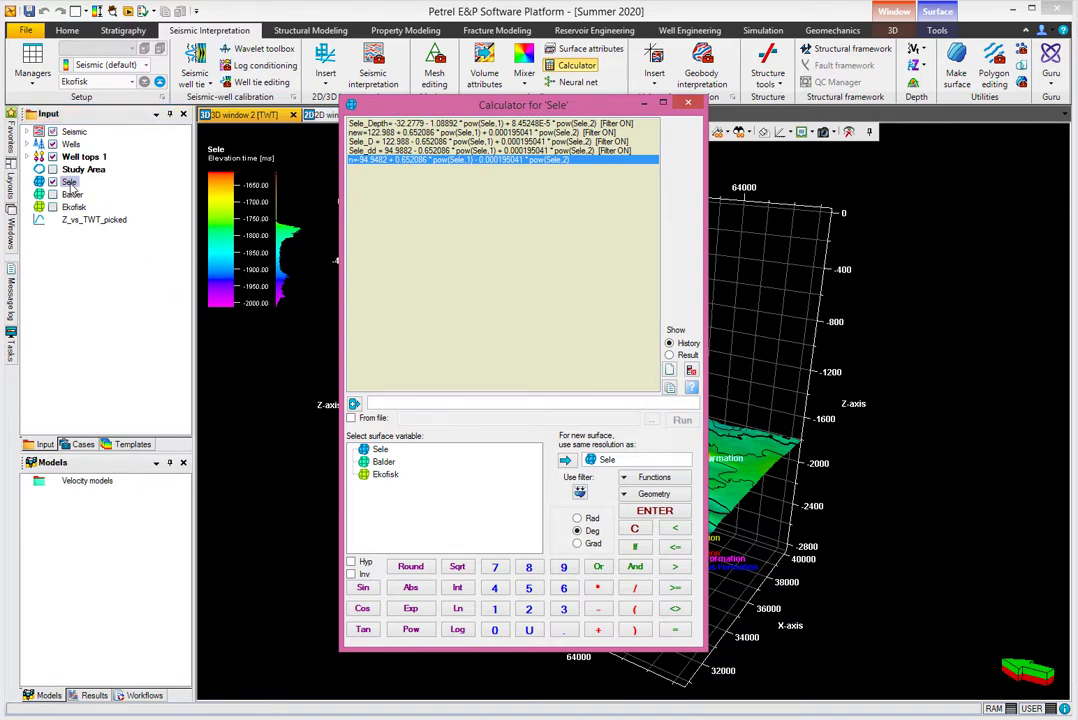
pyautogui.click(390, 404)
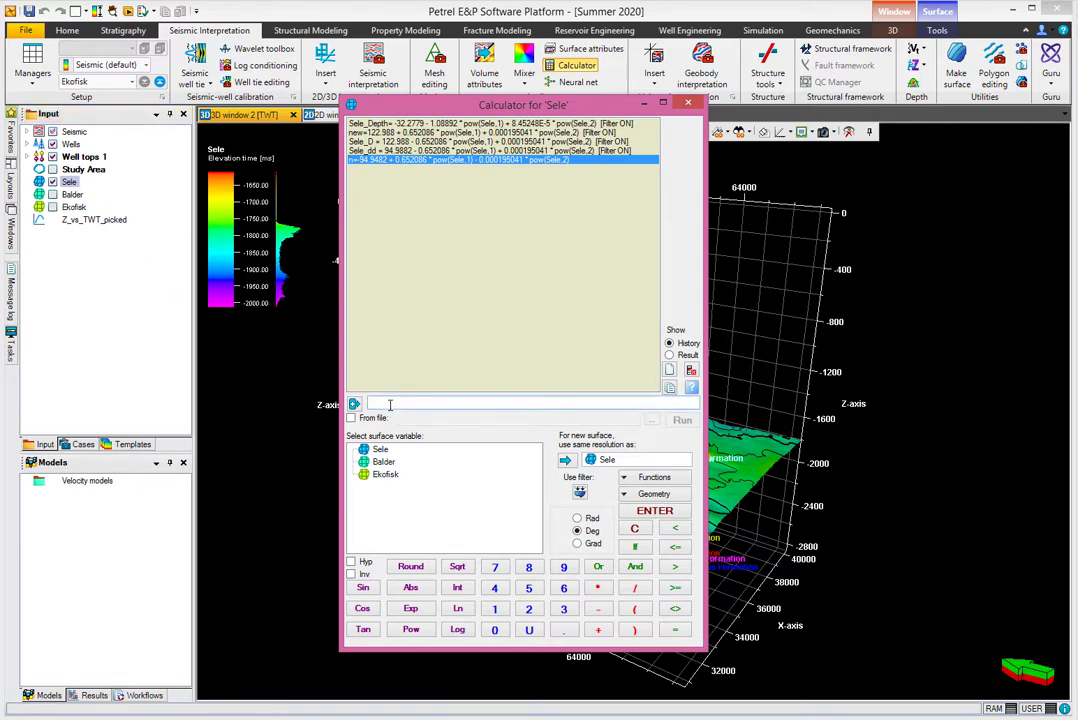
pyautogui.hotkey('ctrl', 'v')
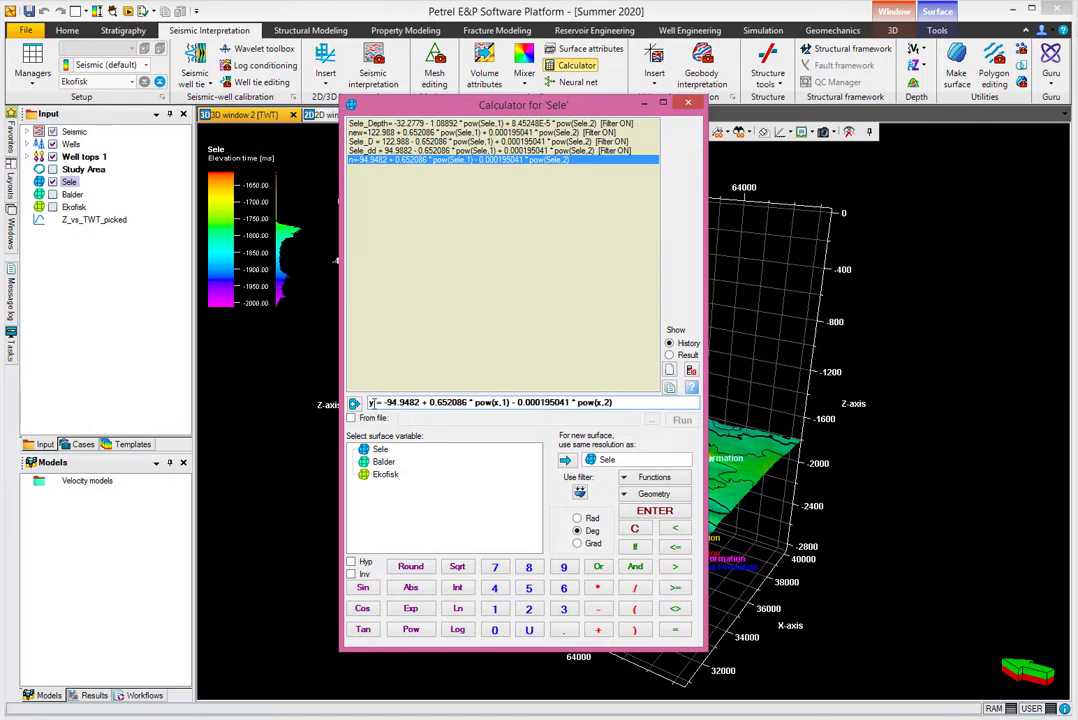
# - Replace the output variable y in the calculator expression with Sele_DepthMap
pyautogui.doubleClick(371, 402)
pyautogui.write('Sele_')
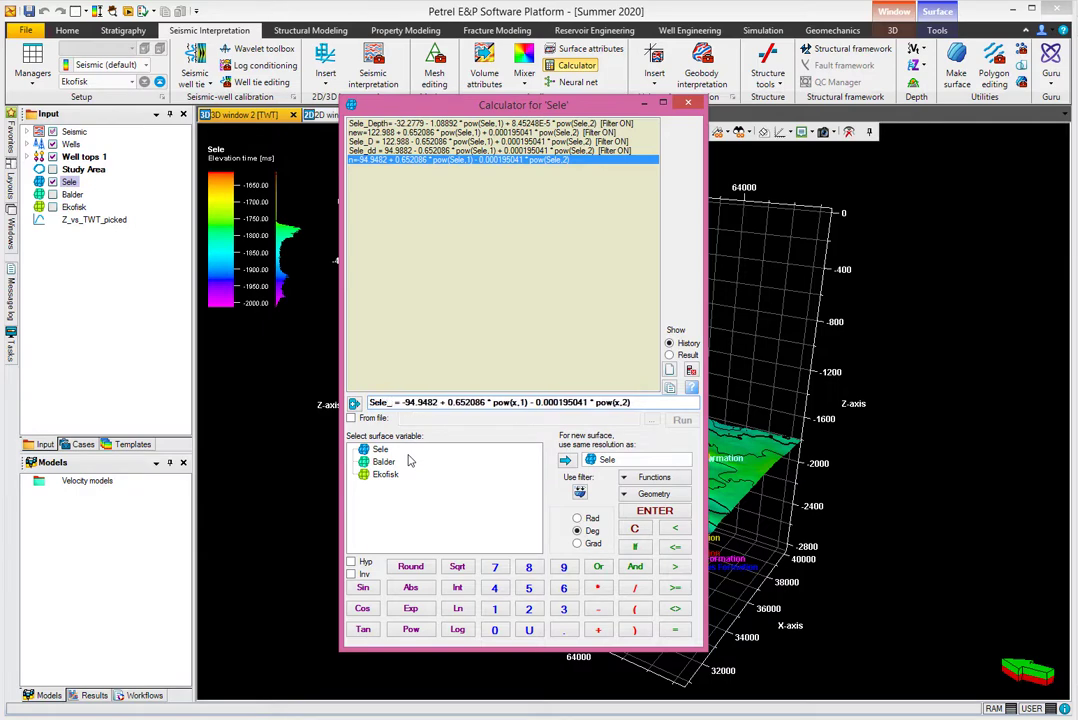
pyautogui.write('Depth')
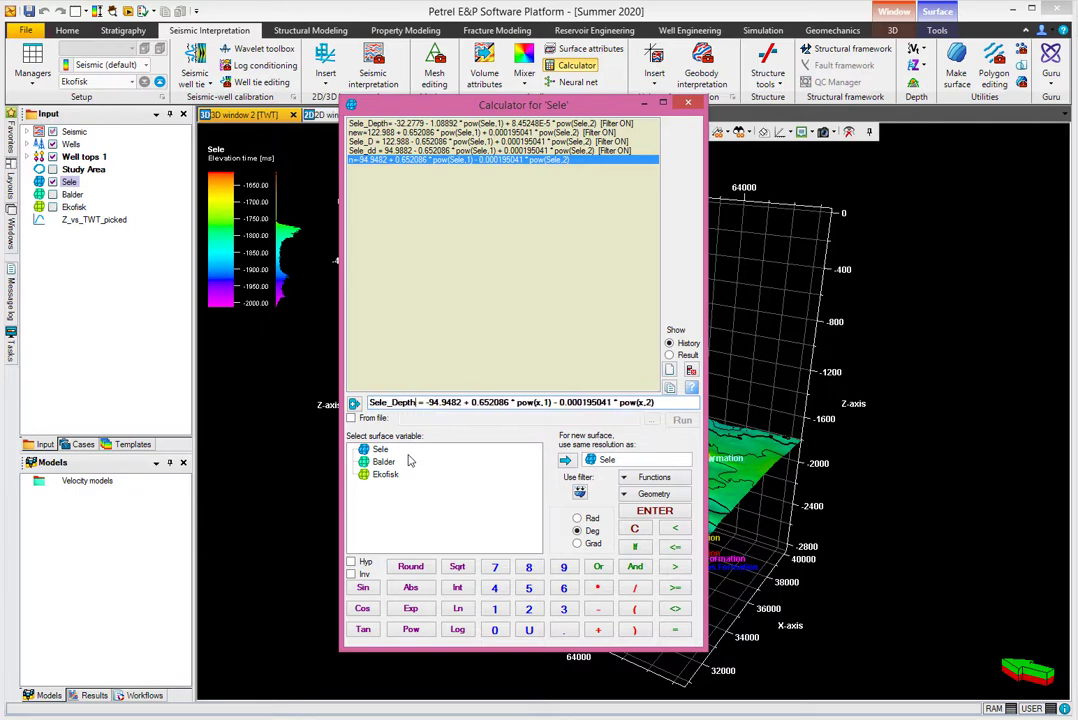
pyautogui.write('Map')
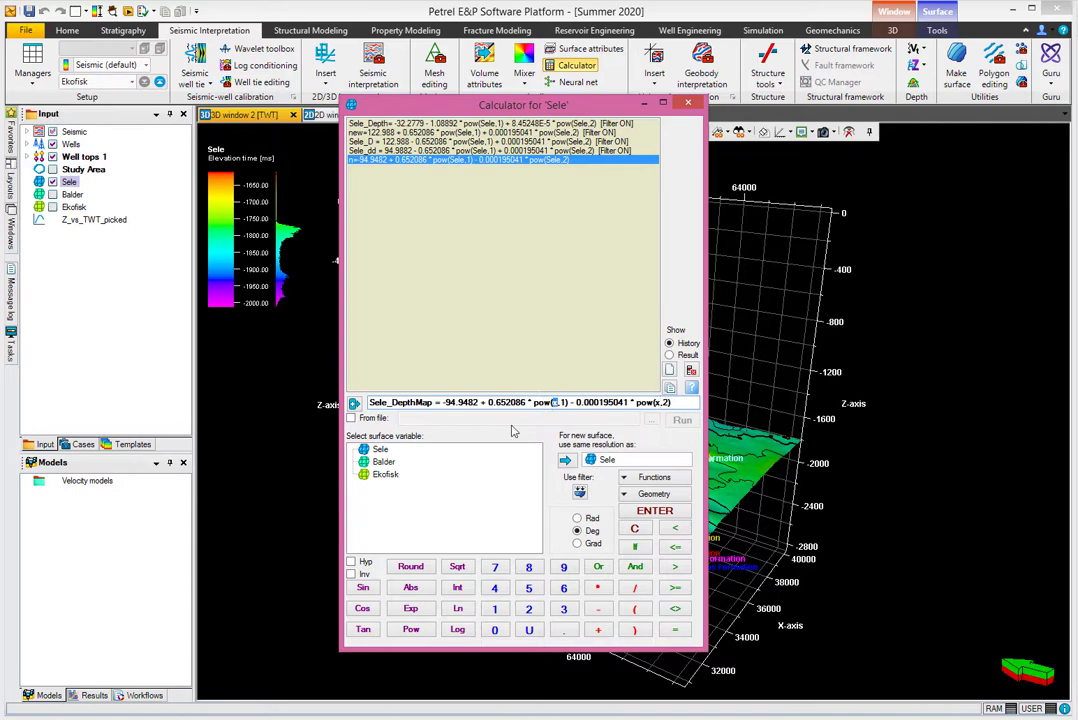
# - Replace both x variables in the Sele_DepthMap expression with the Sele surface, run the calculation and close the calculator
pyautogui.doubleClick(380, 449)
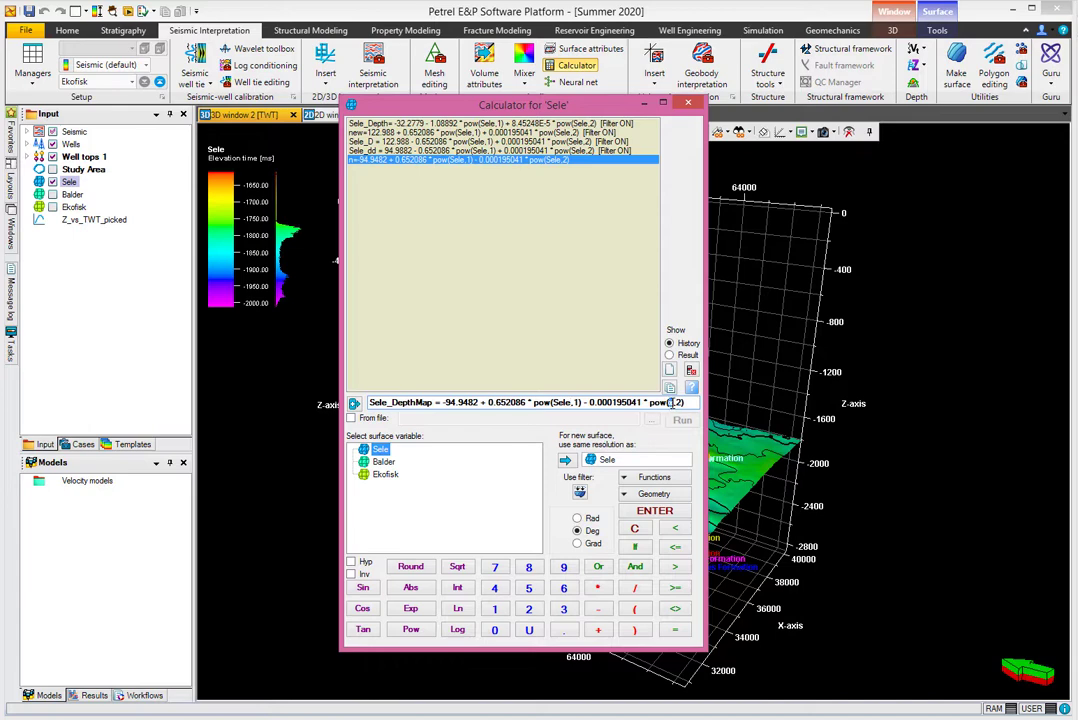
pyautogui.doubleClick(380, 450)
pyautogui.click(652, 512)
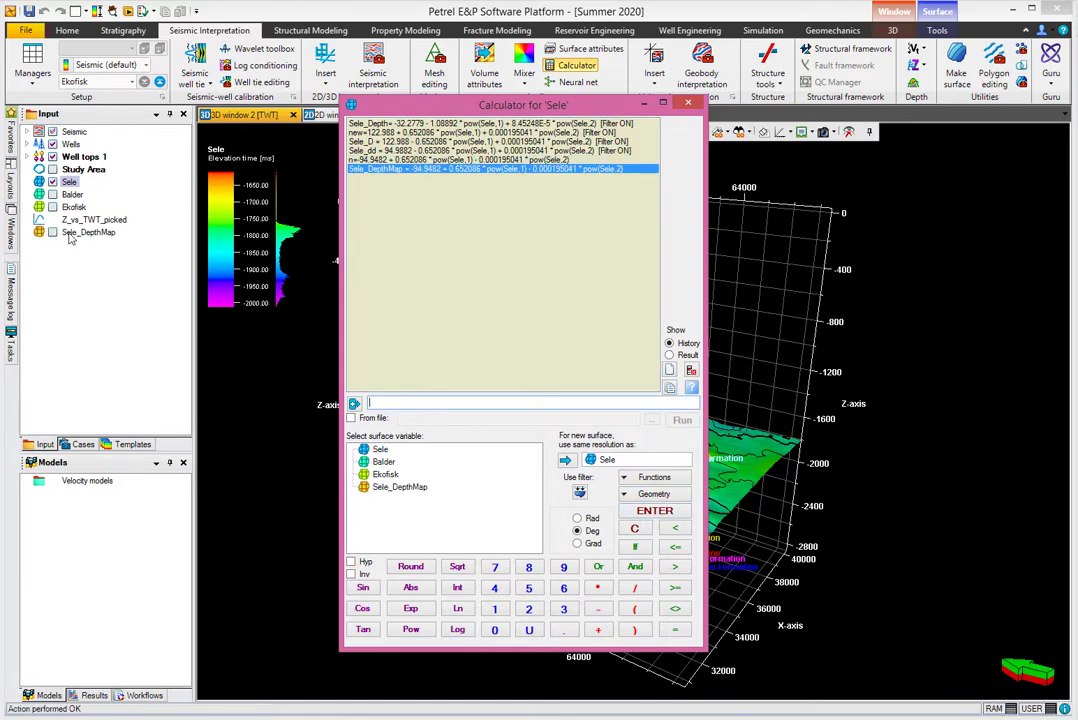
pyautogui.click(687, 106)
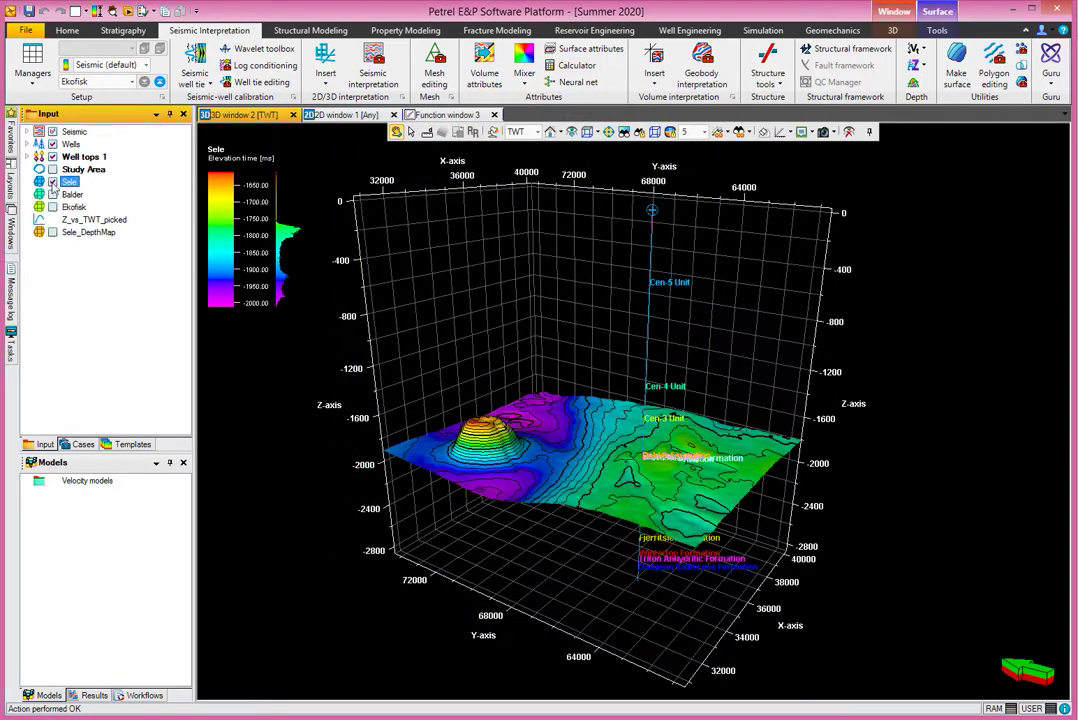
# - Display Sele_DepthMap together with Sele in the 3D window and check its display in the TVD and TWT domains
pyautogui.click(52, 232)
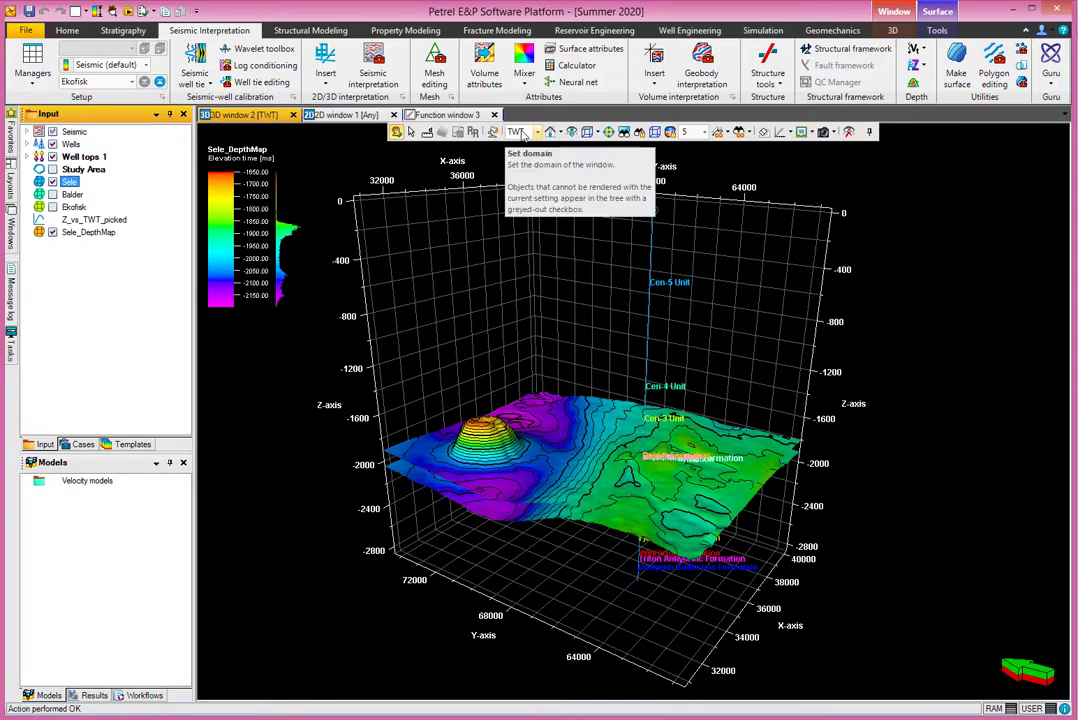
pyautogui.click(522, 133)
pyautogui.click(514, 148)
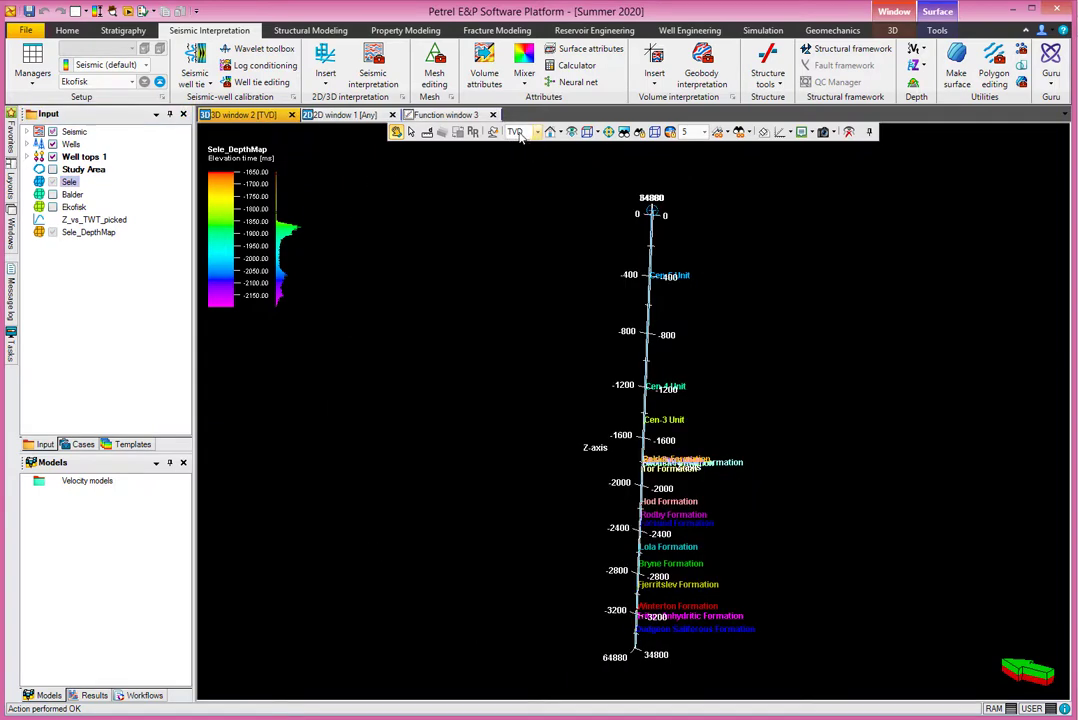
pyautogui.click(518, 133)
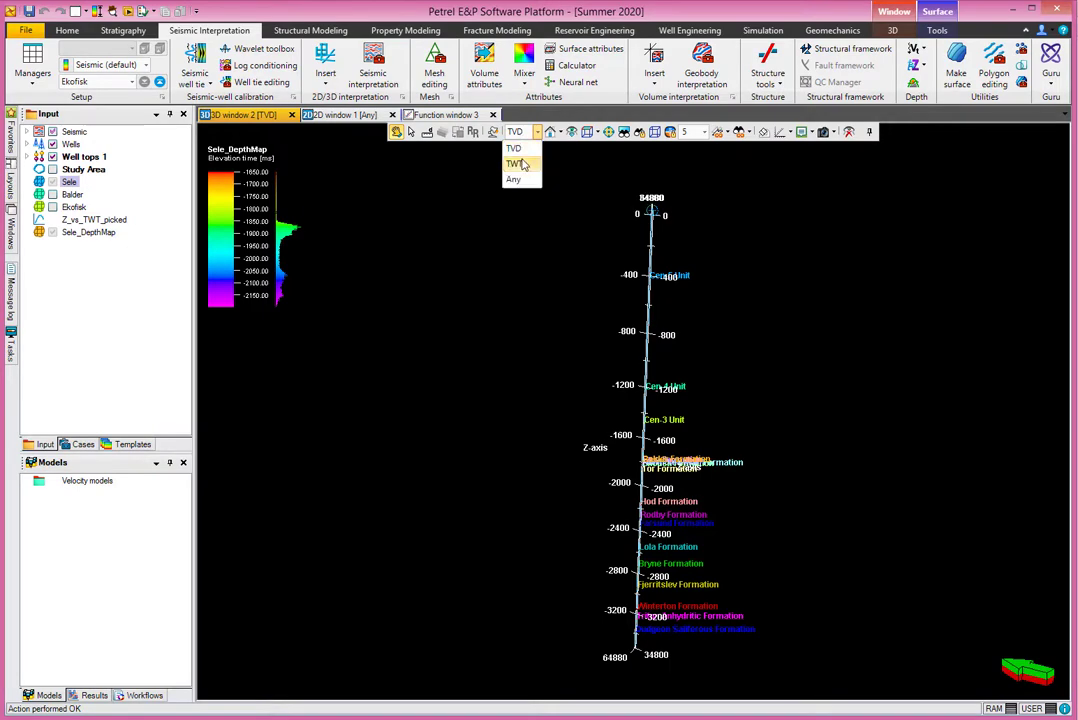
pyautogui.click(514, 159)
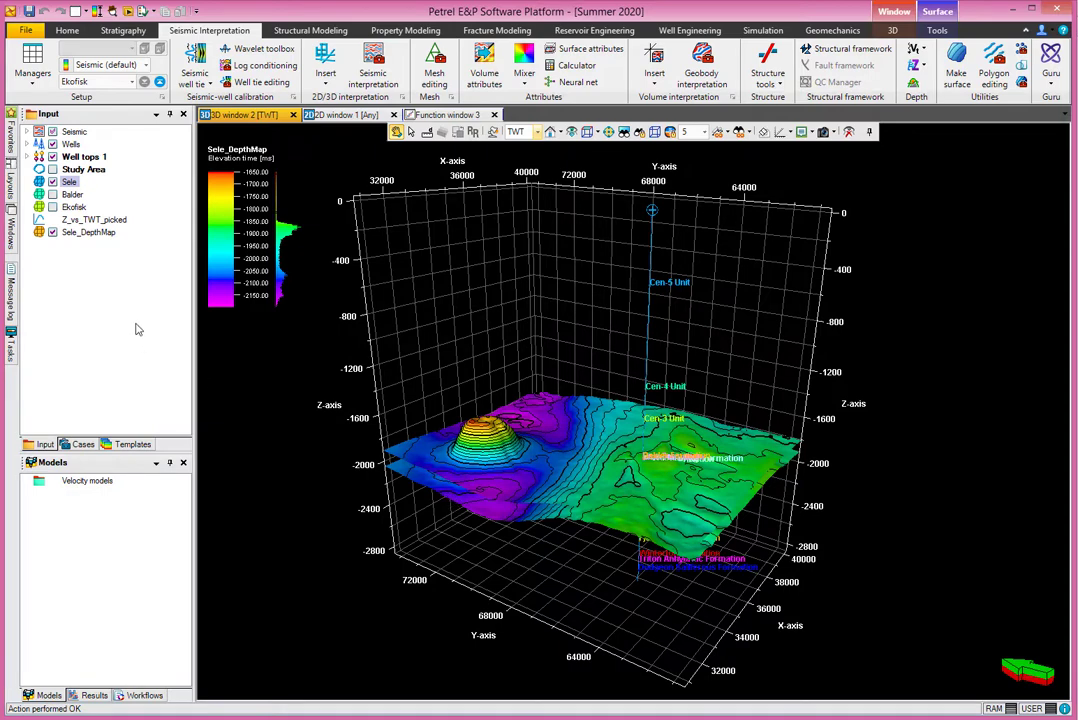
# - Change the template of the Sele_DepthMap surface to Elevation depth and accept the settings
pyautogui.click(90, 232)
pyautogui.doubleClick(90, 232)
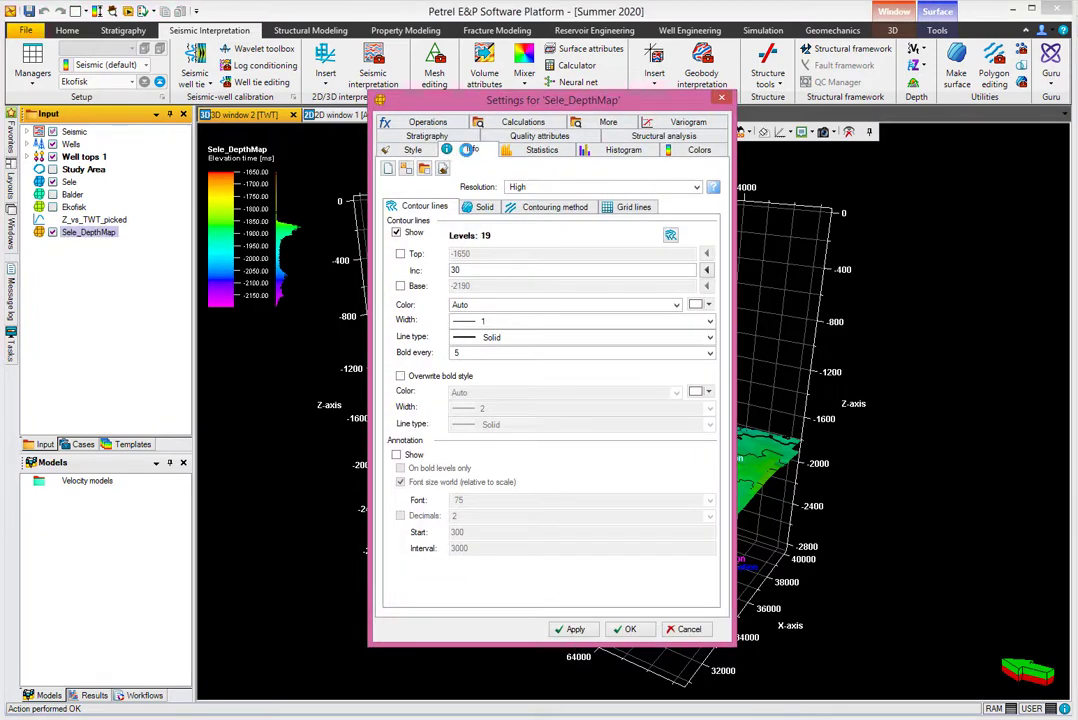
pyautogui.click(473, 150)
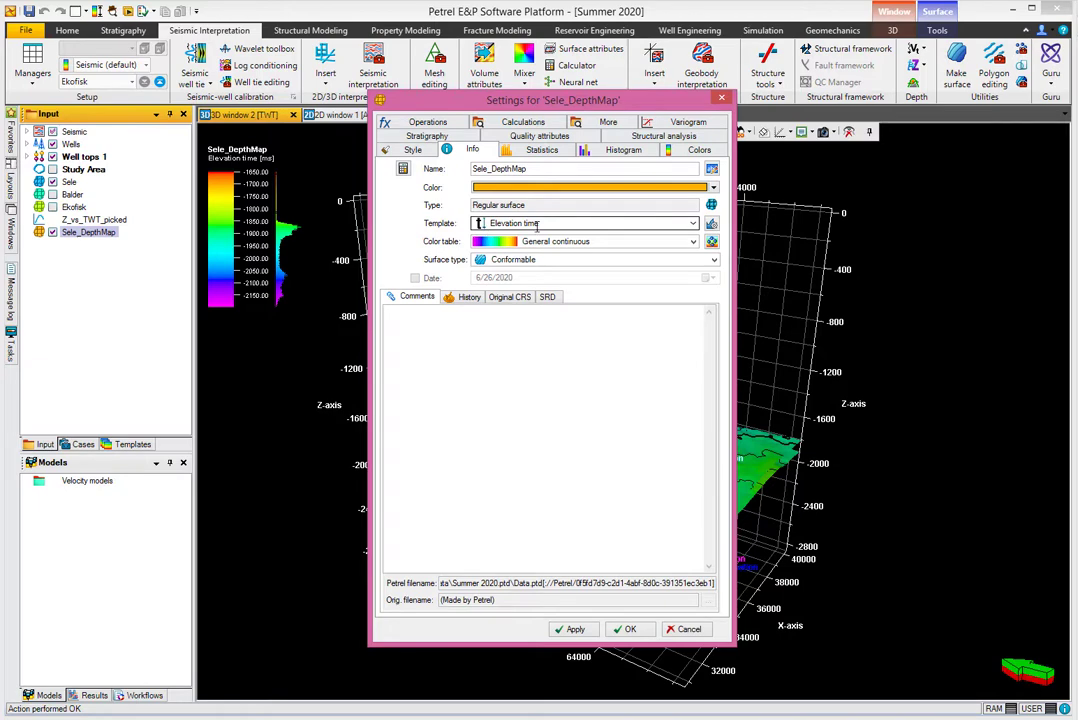
pyautogui.click(692, 223)
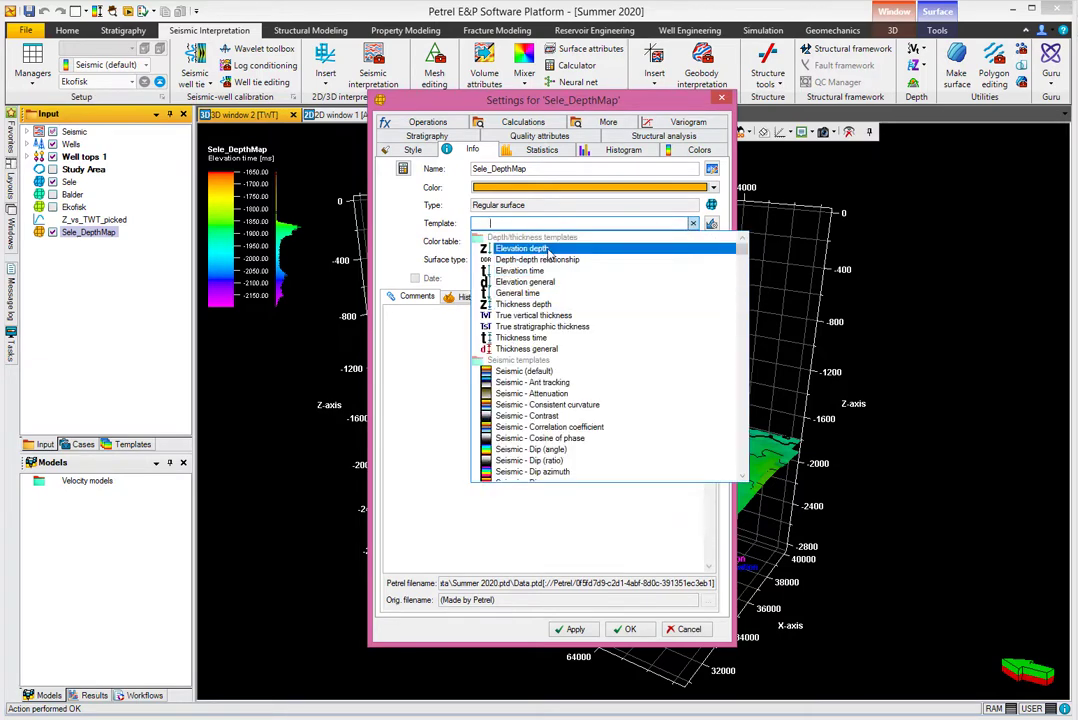
pyautogui.click(550, 254)
pyautogui.click(625, 628)
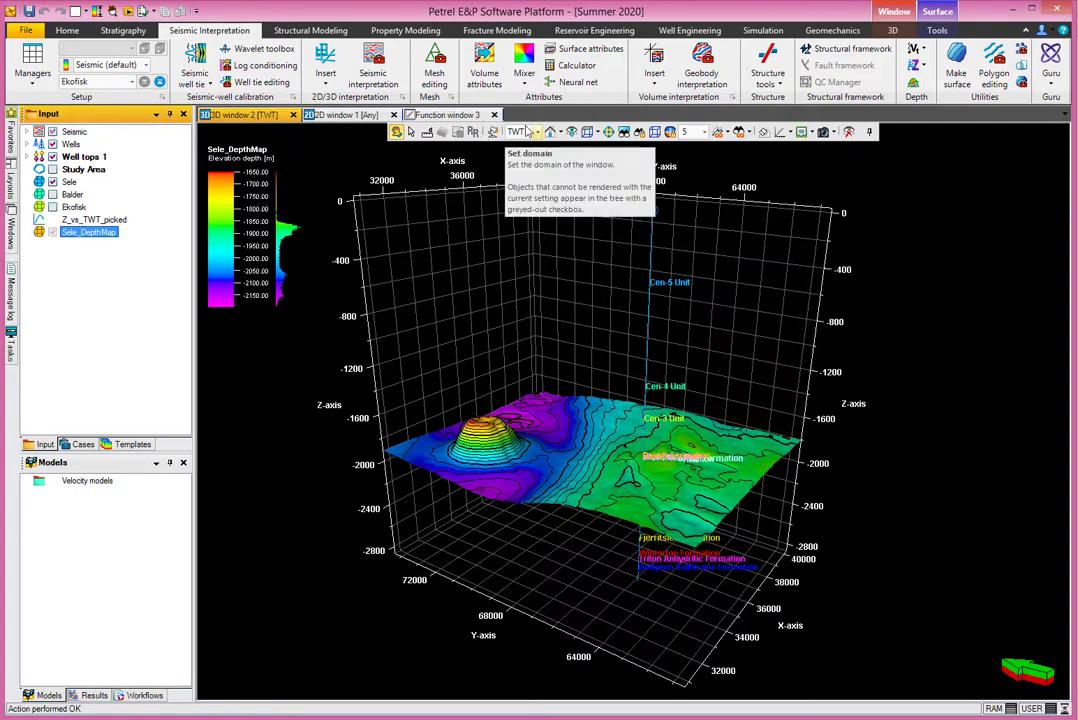
# - Set the 3D window's domain to TVD to show the Sele_DepthMap surface in depth
pyautogui.click(526, 133)
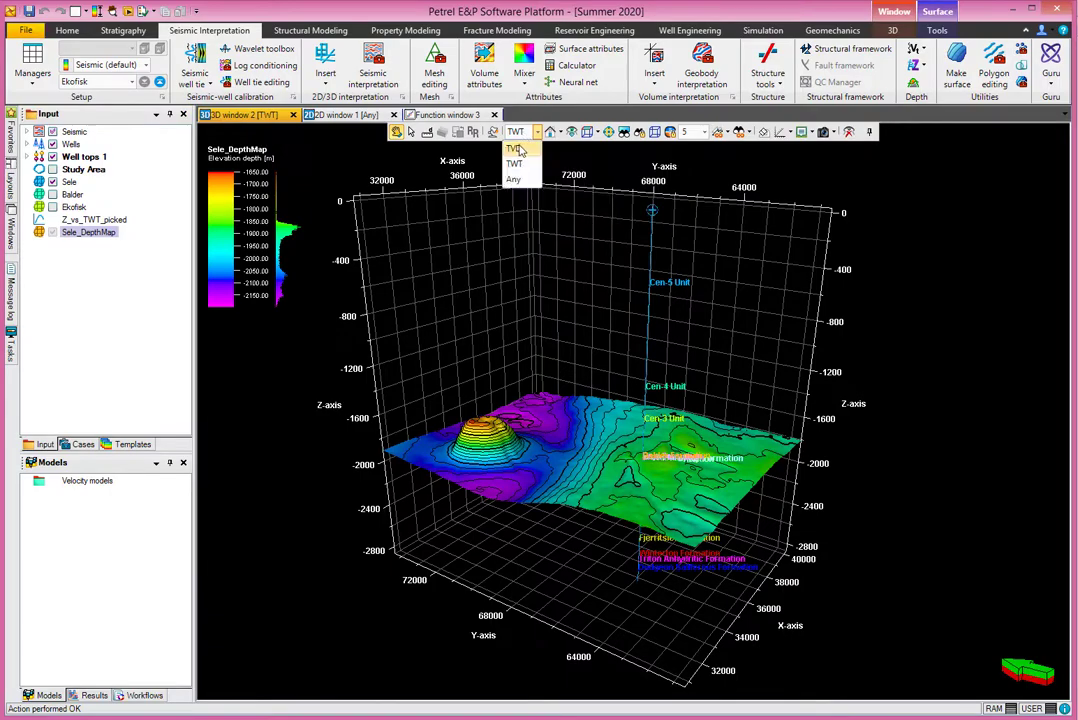
pyautogui.click(519, 150)
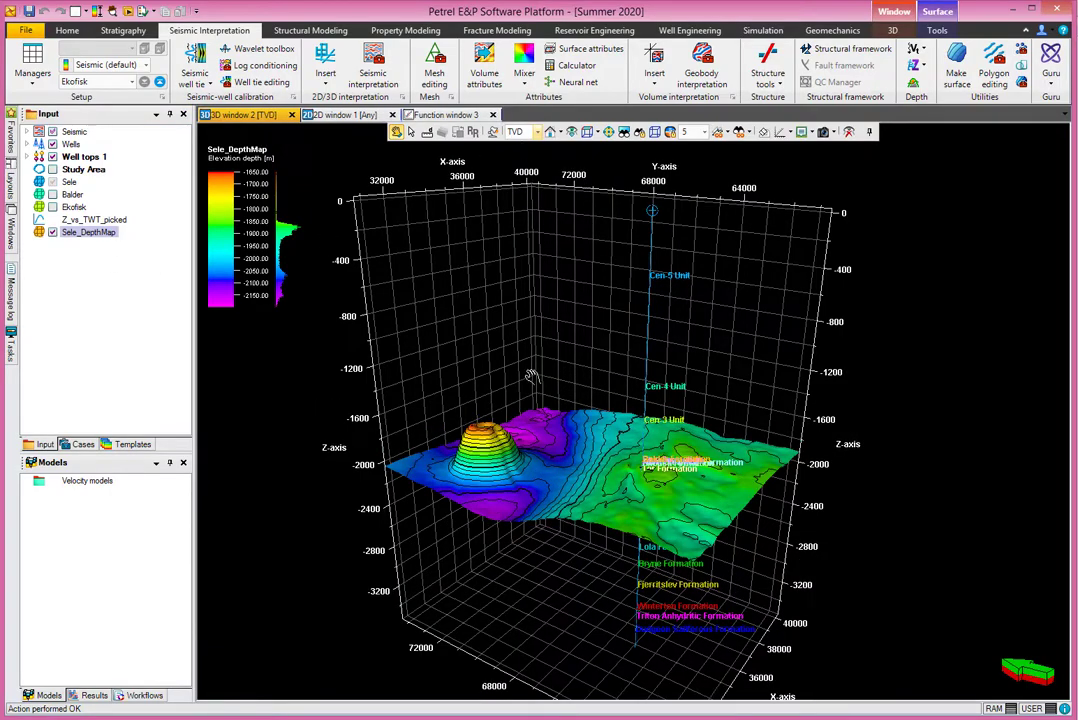
pyautogui.moveTo(443, 409); pyautogui.dragTo(569, 485)
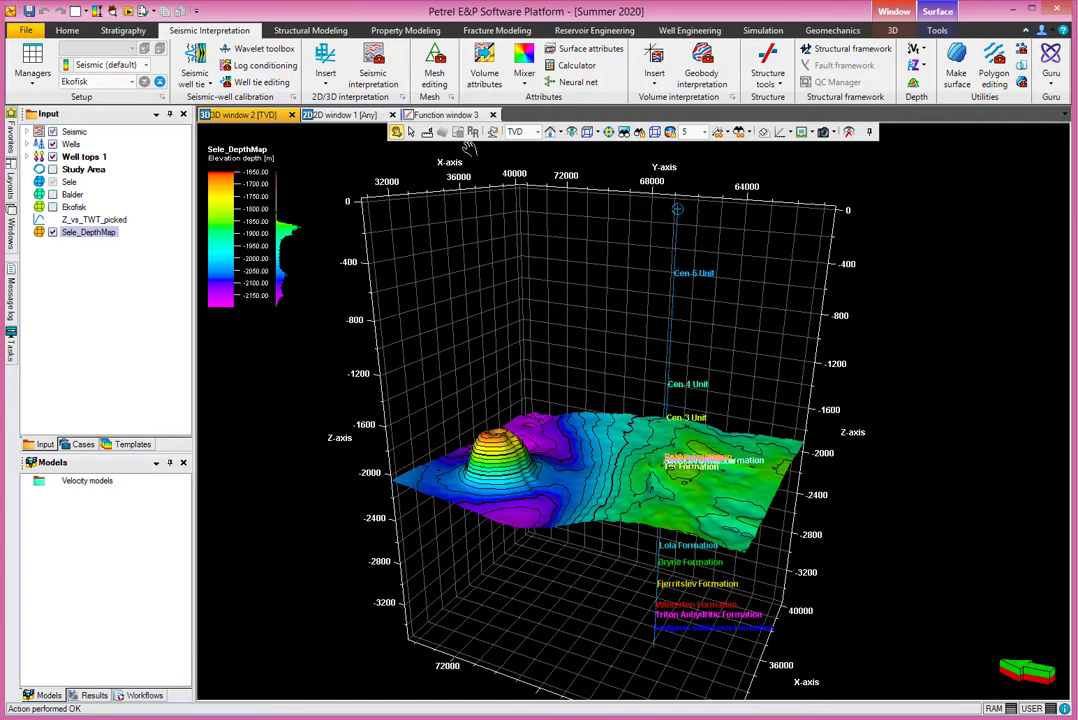
# - Compare the Z_vs_TWT_picked curve and checkshot points in Function window 3 with the depth map in 3D window 2
pyautogui.click(445, 115)
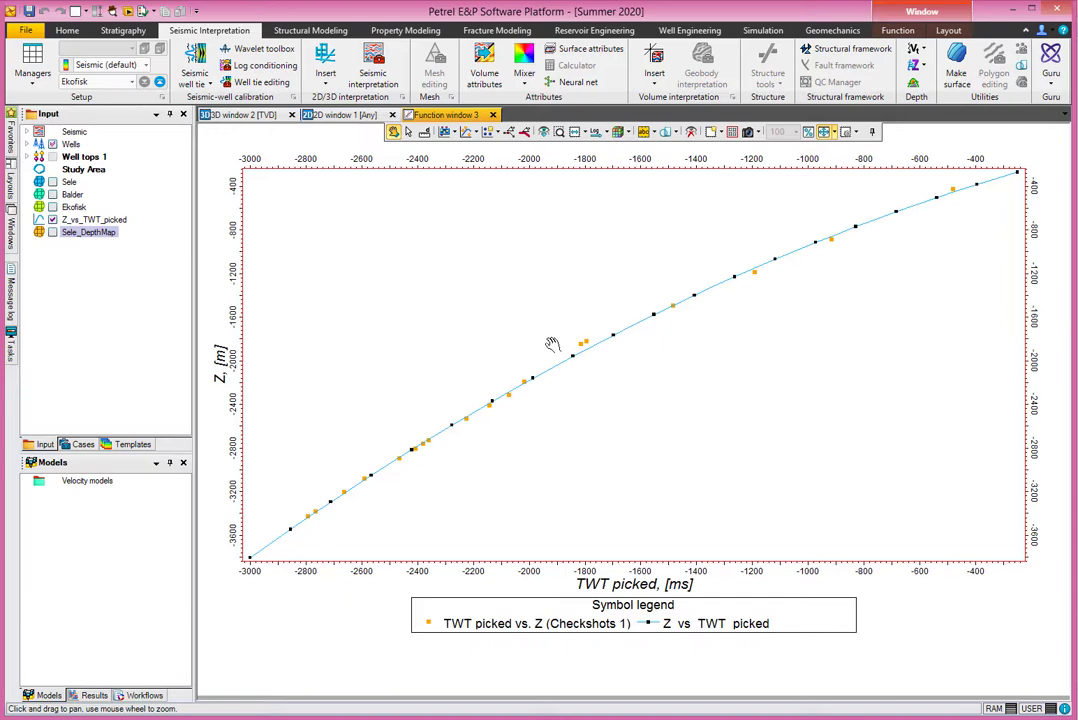
pyautogui.click(252, 116)
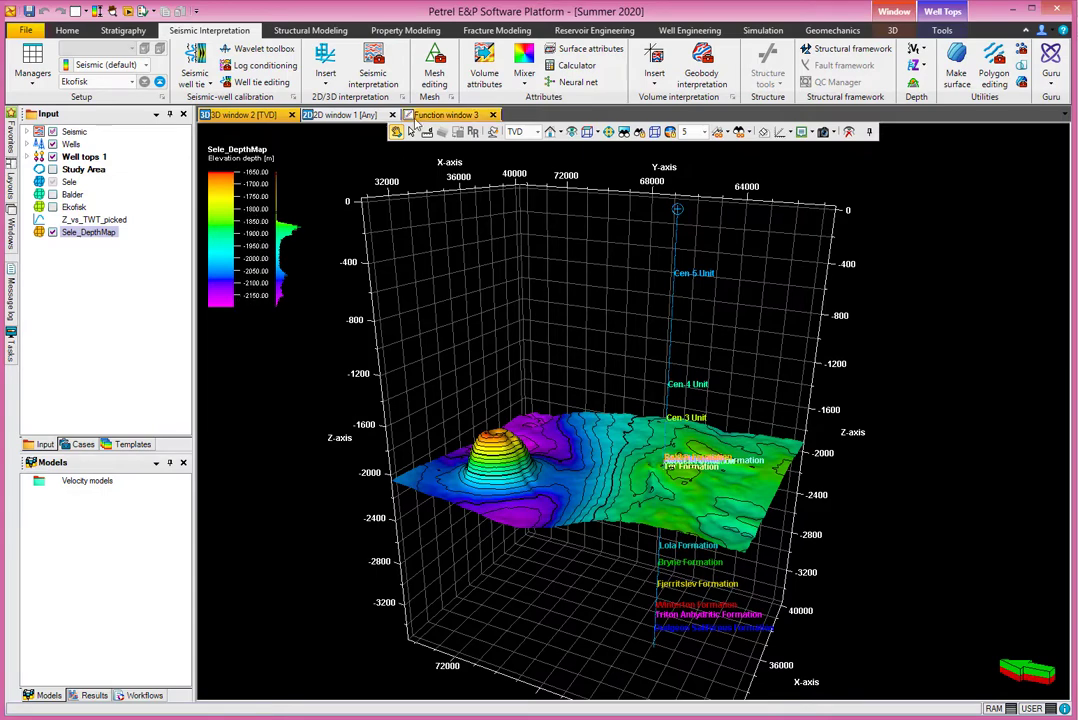
pyautogui.click(447, 115)
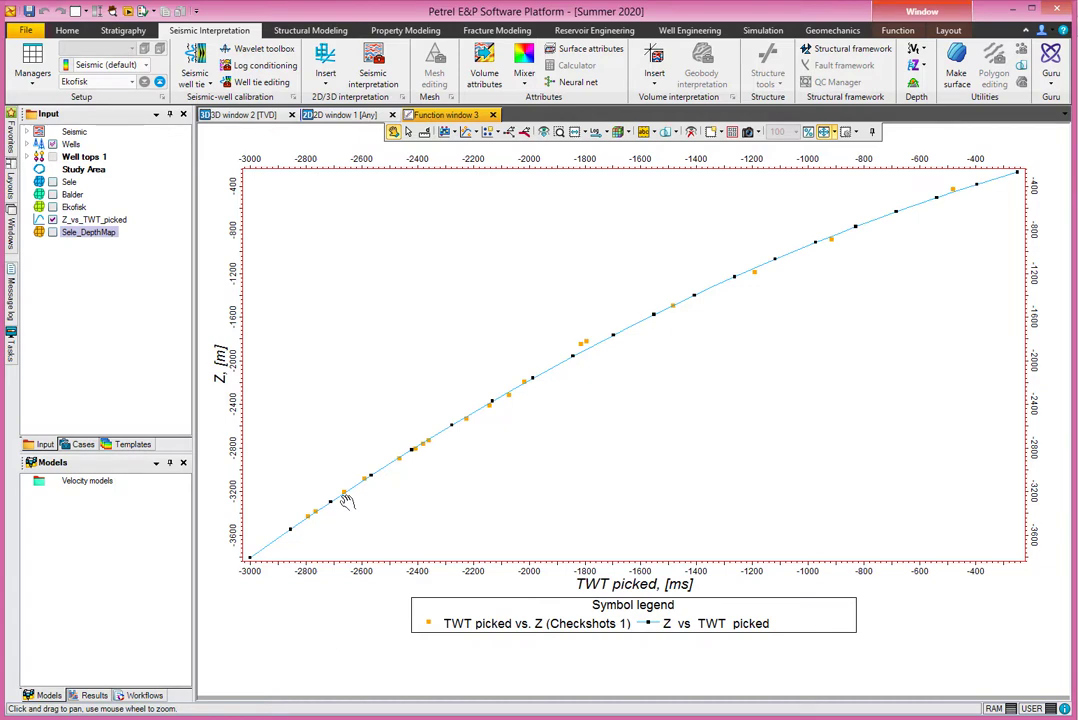
pyautogui.click(238, 116)
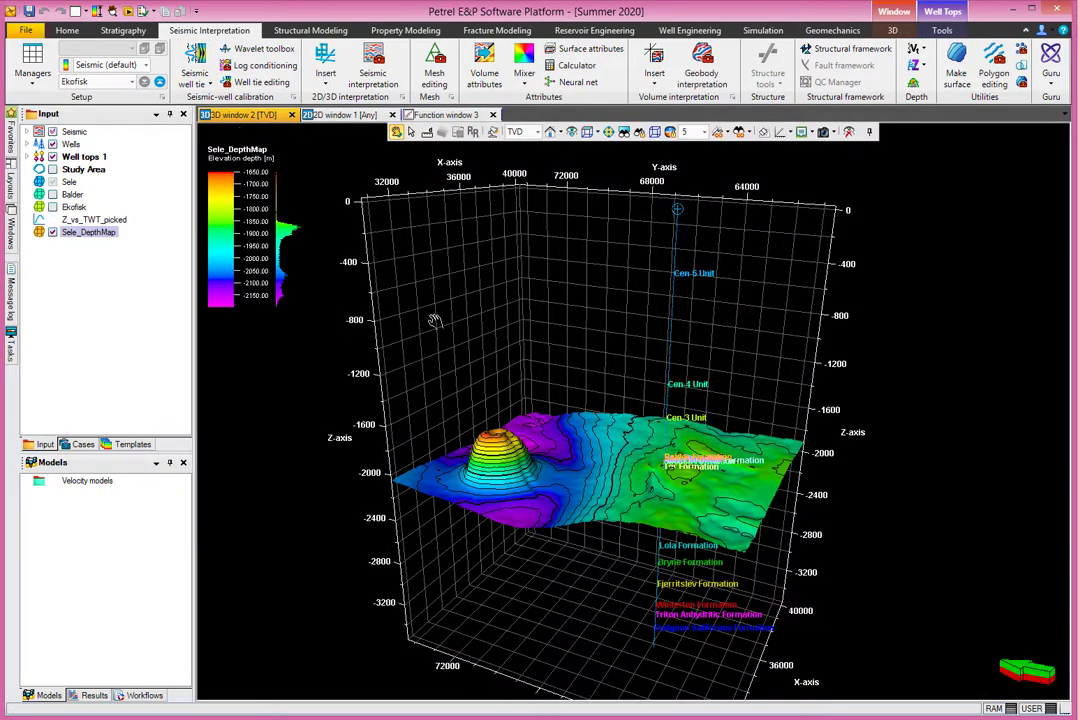
# - Examine closely where the well passes through the depth map relative to the Sele Formation well top
pyautogui.scroll(10, 656, 458)
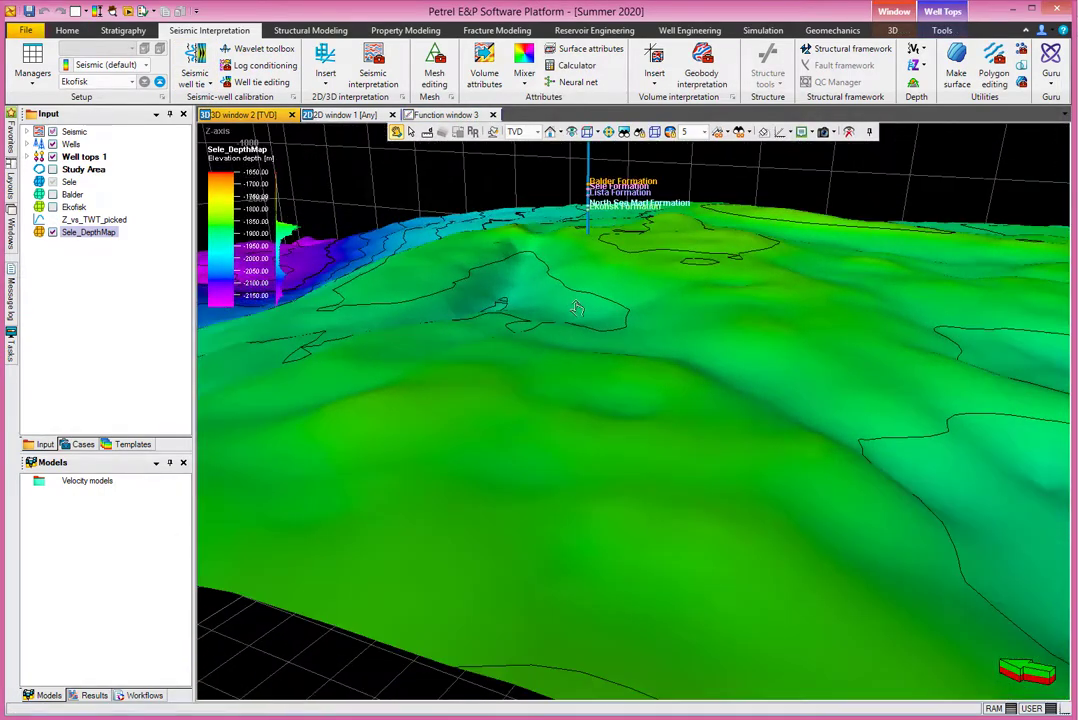
pyautogui.moveTo(577, 308); pyautogui.dragTo(587, 376)
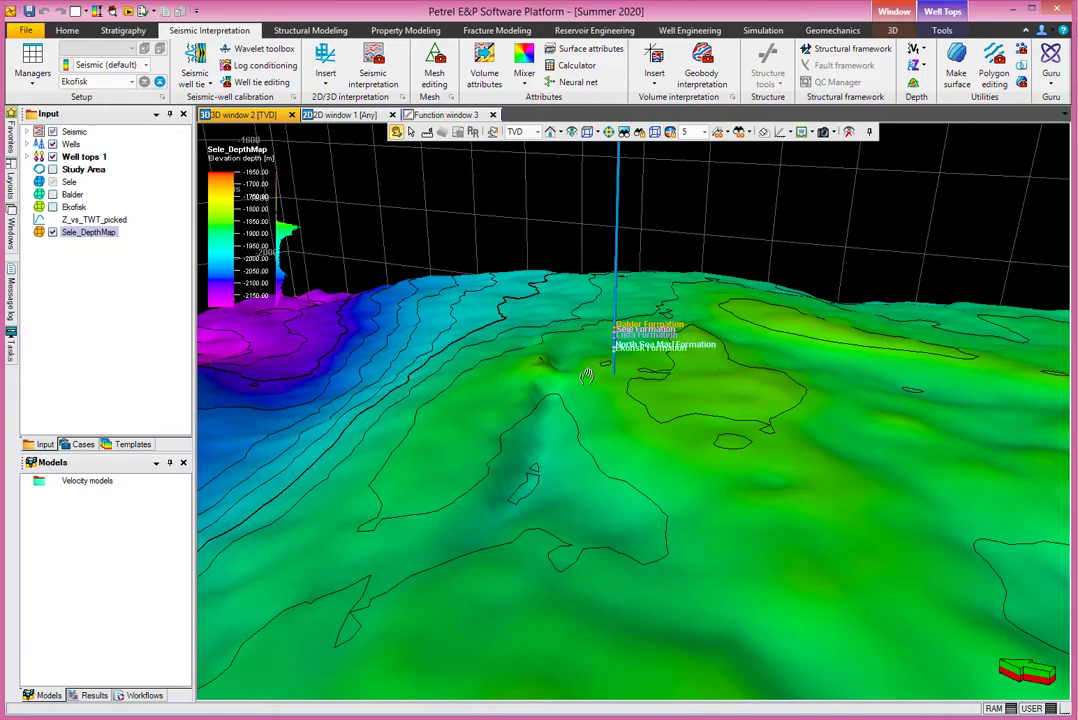
pyautogui.scroll(8, 586, 378)
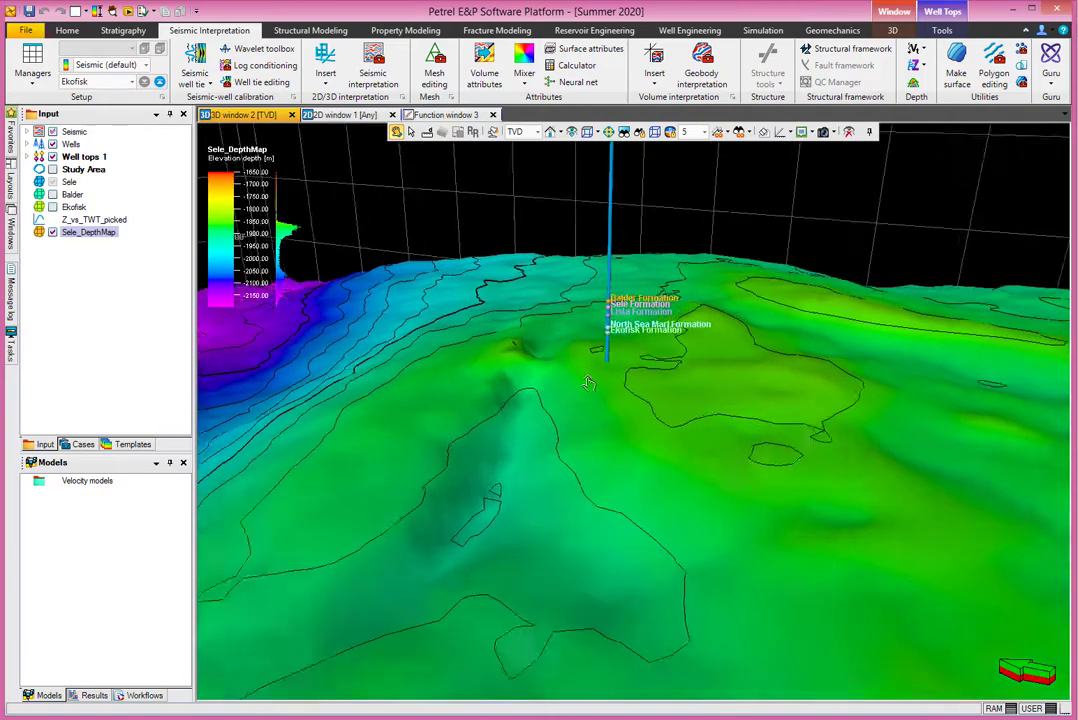
pyautogui.scroll(-8, 584, 405)
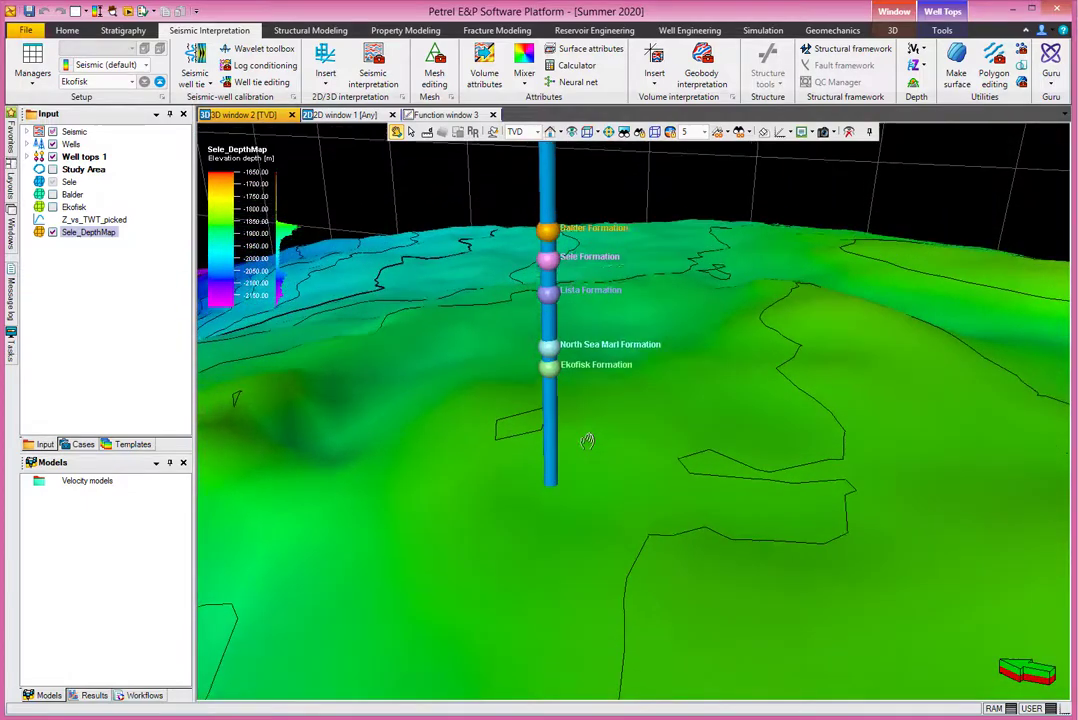
pyautogui.moveTo(587, 441)
pyautogui.mouseDown(button='middle')
pyautogui.moveTo(585, 412)
pyautogui.moveTo(594, 493)
pyautogui.moveTo(600, 437)
pyautogui.moveTo(596, 464)
pyautogui.mouseUp(button='middle')
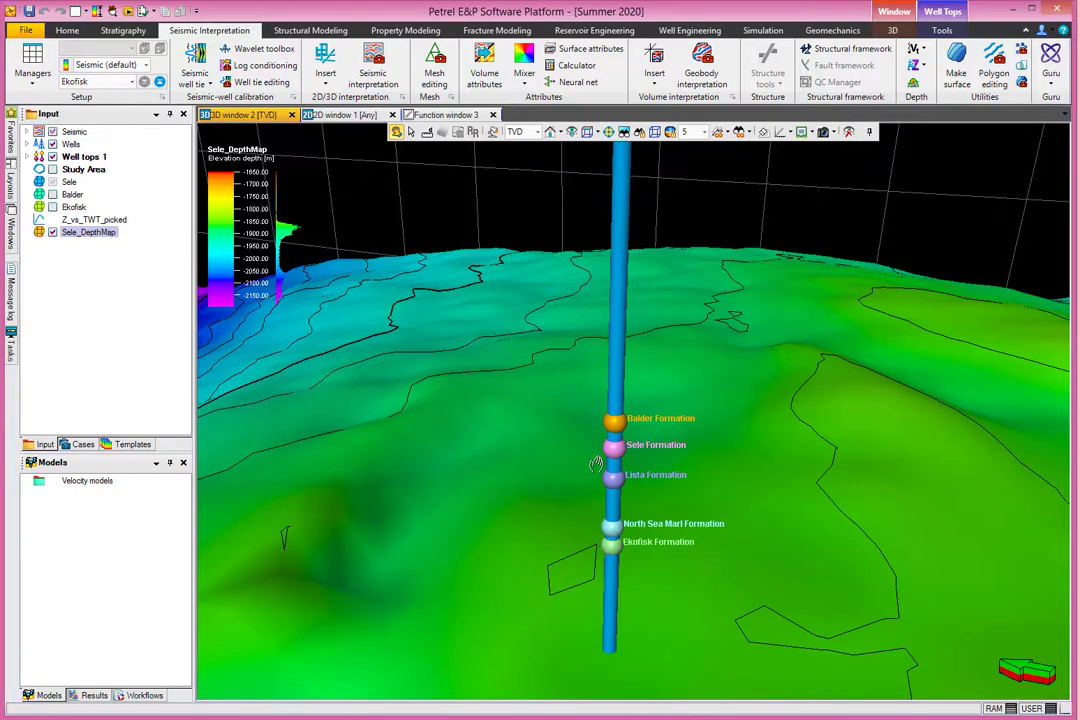
pyautogui.scroll(5, 596, 464)
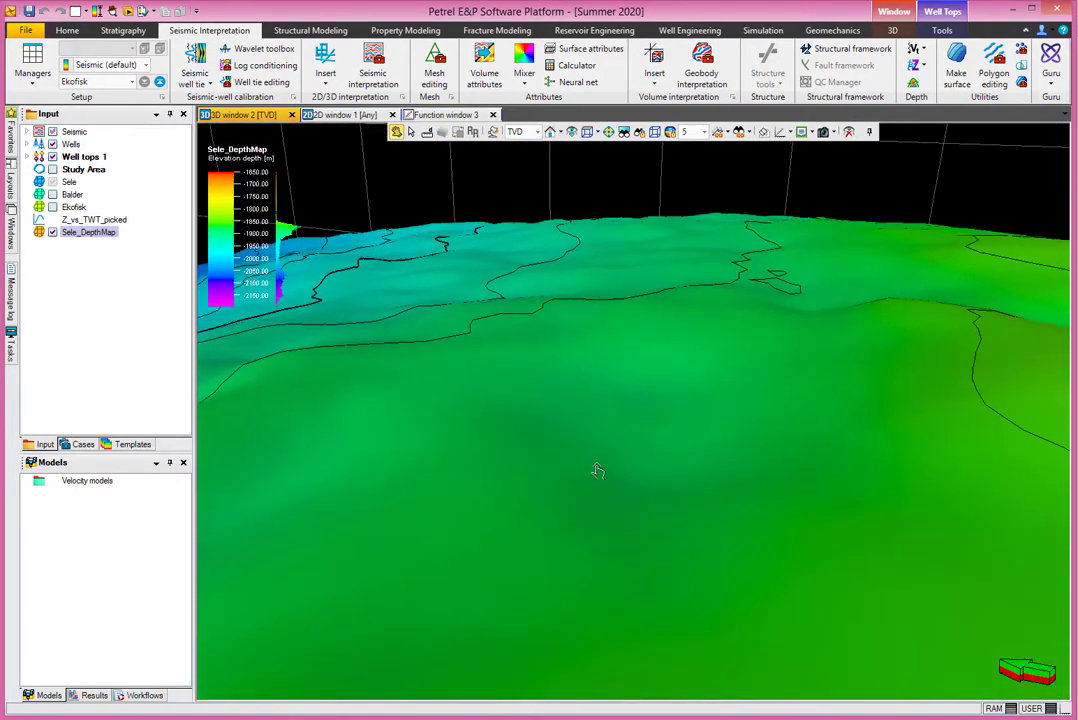
pyautogui.scroll(-5, 596, 471)
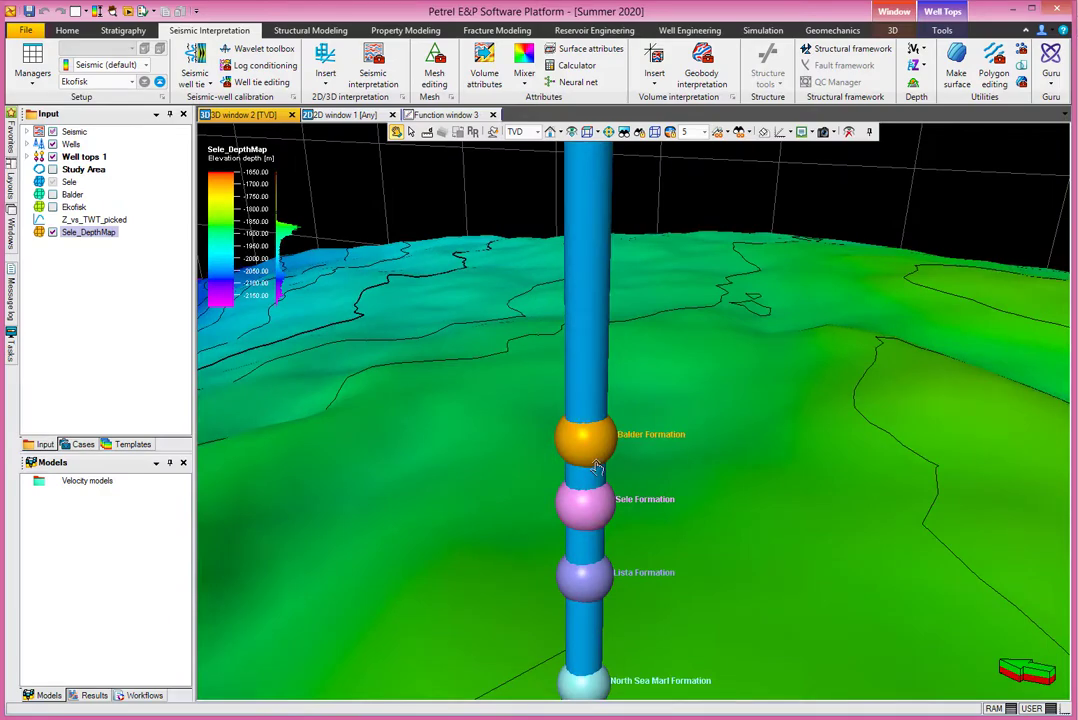
pyautogui.moveTo(597, 468)
pyautogui.mouseDown(button='middle')
pyautogui.moveTo(591, 446)
pyautogui.moveTo(597, 459)
pyautogui.mouseUp(button='middle')
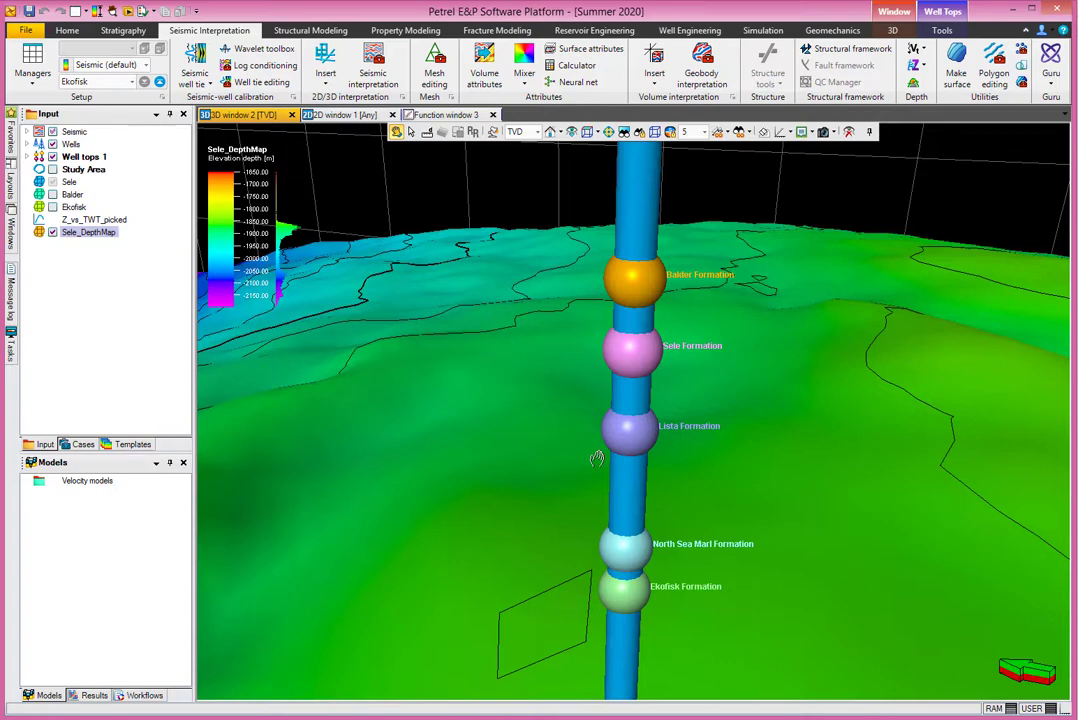
pyautogui.scroll(-3, 596, 458)
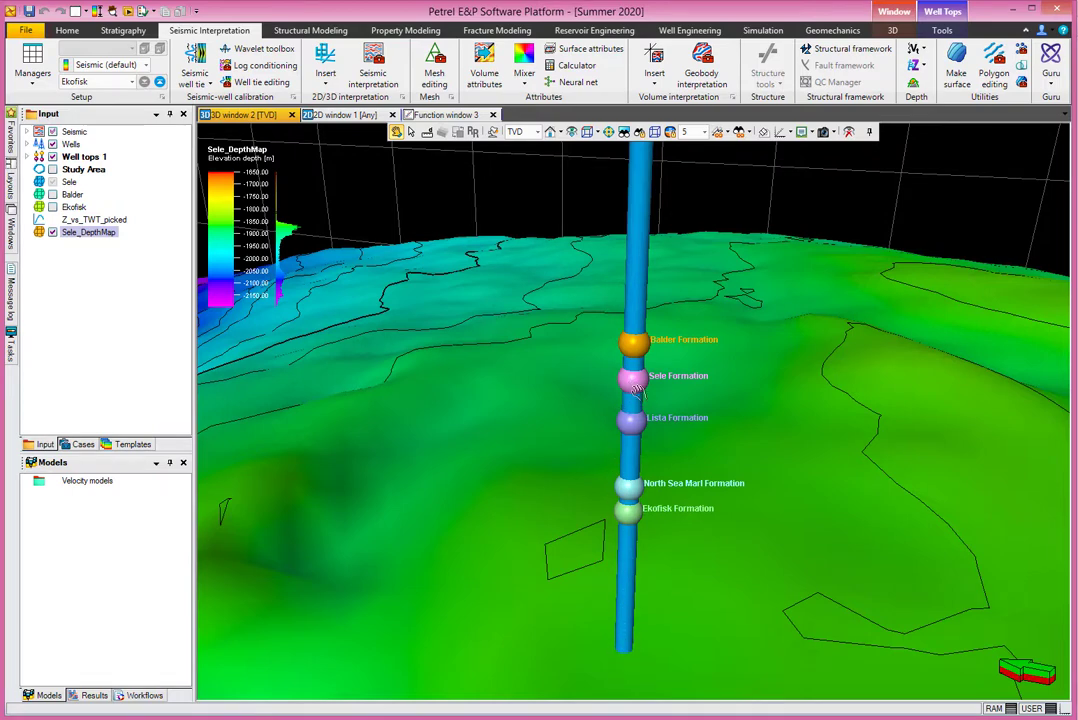
# - Measure the distance from the Sele Formation well top to the well's intersection with the depth map, and select the top to read its depth
pyautogui.click(426, 131)
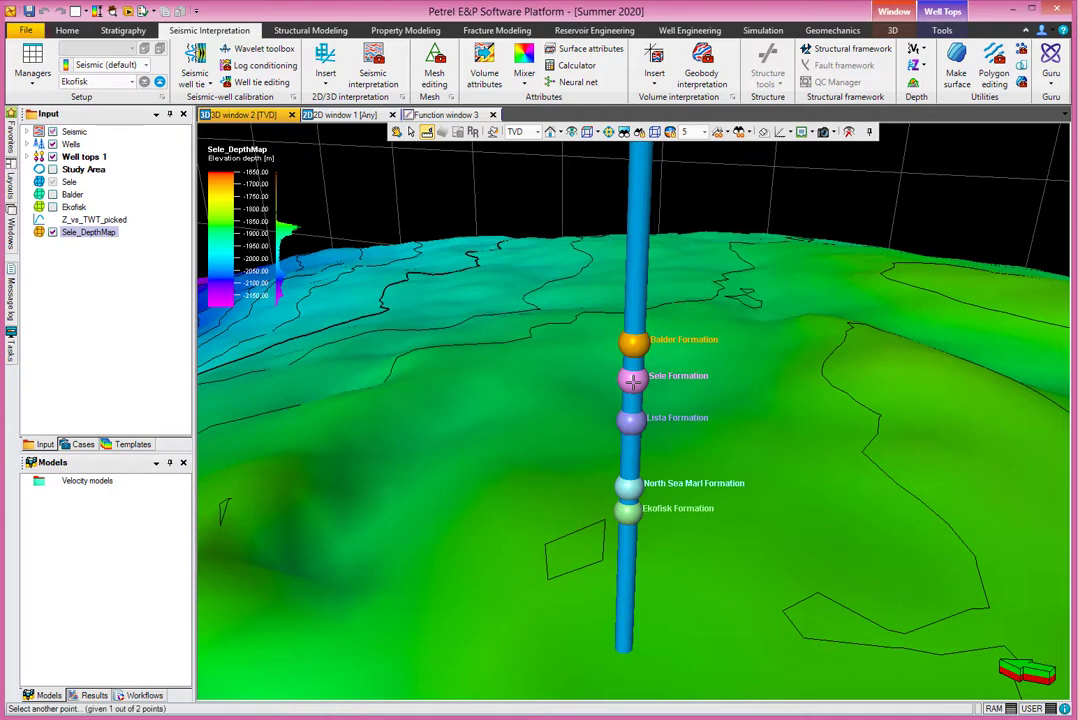
pyautogui.moveTo(633, 380)
pyautogui.mouseDown()
pyautogui.moveTo(630, 665)
pyautogui.moveTo(624, 653)
pyautogui.mouseUp()
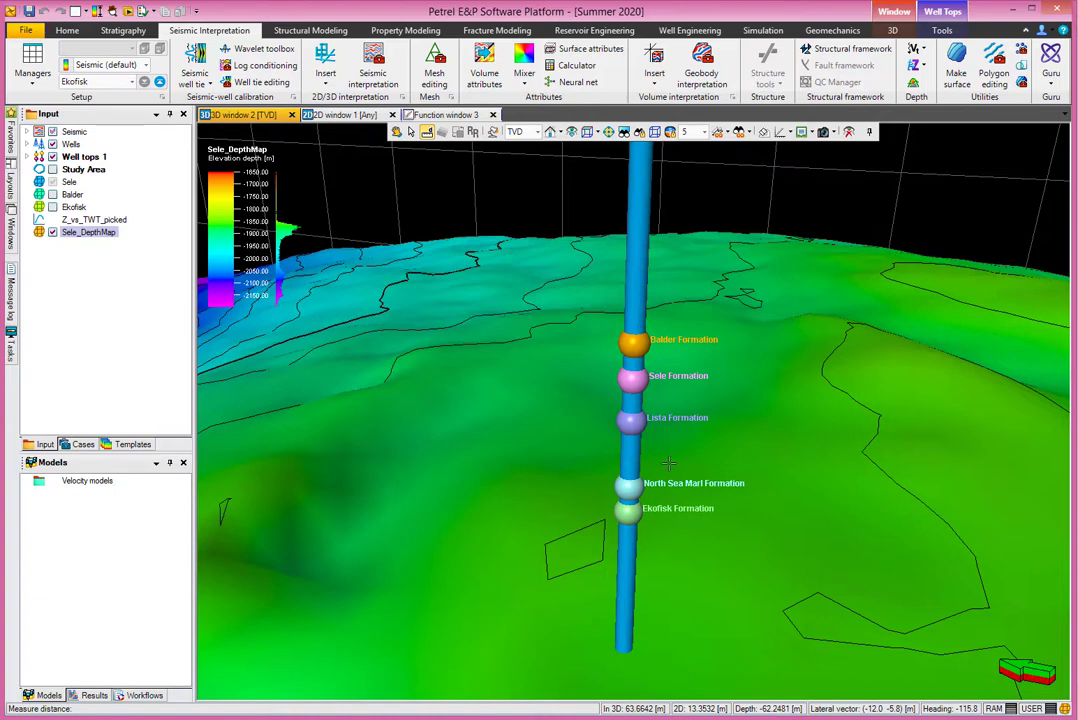
pyautogui.click(411, 131)
pyautogui.click(632, 385)
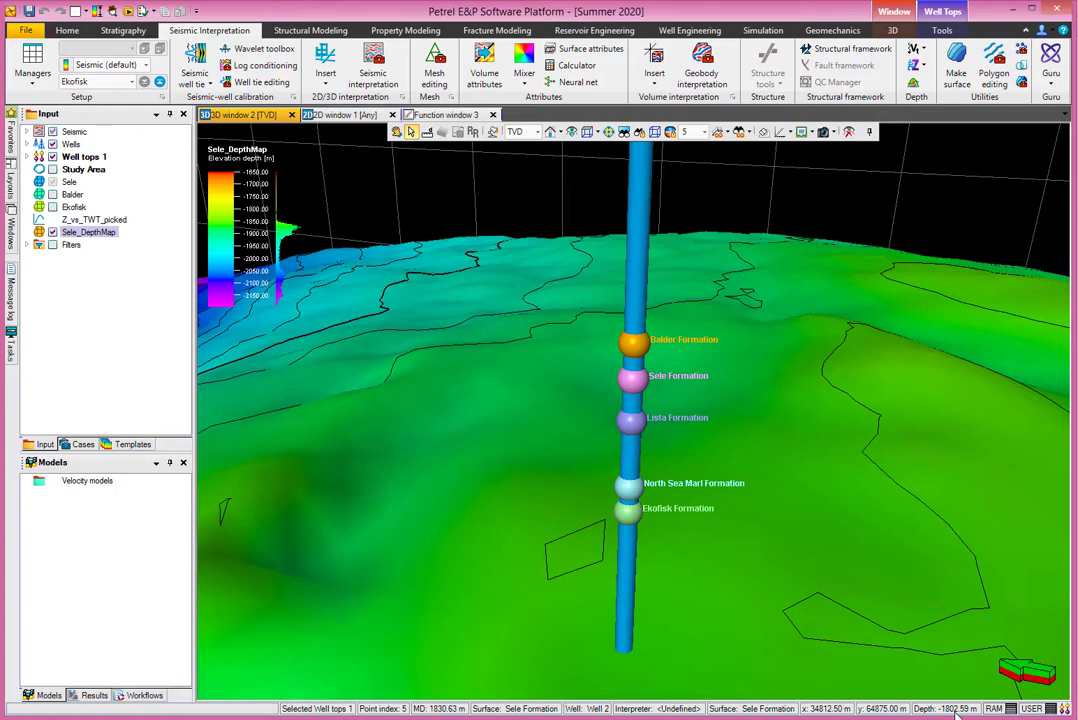
# - Switch to the Excel sheet and enter 1800 in bold under meter in D6 and 100 under % in E6
pyautogui.click(500, 719)
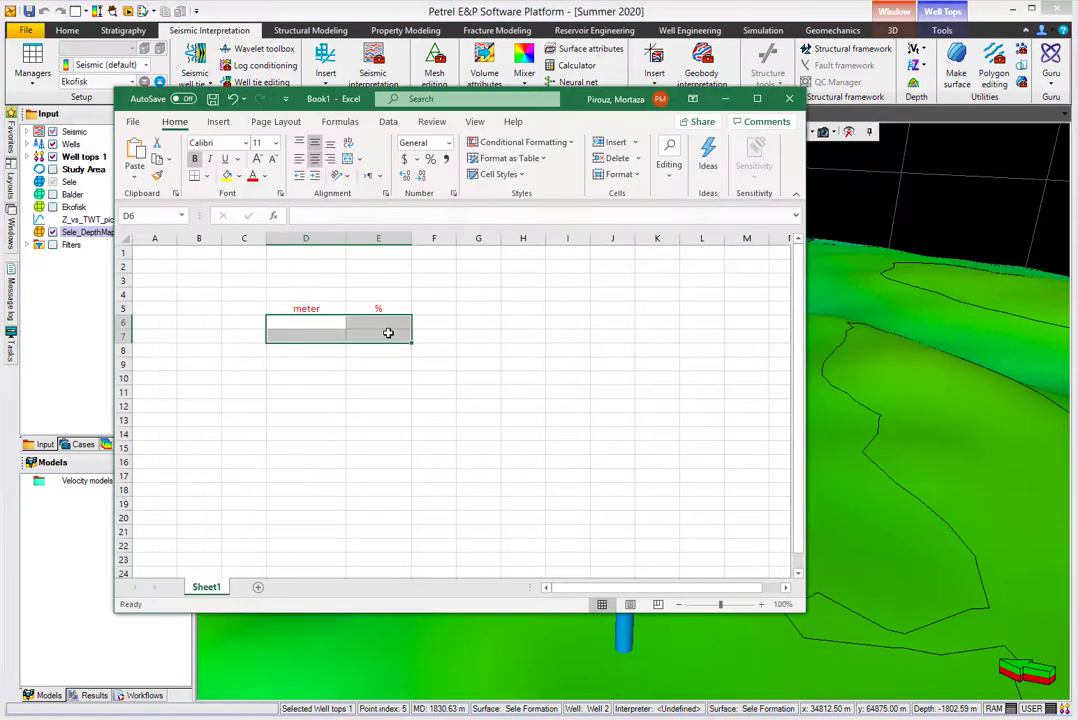
pyautogui.click(302, 406)
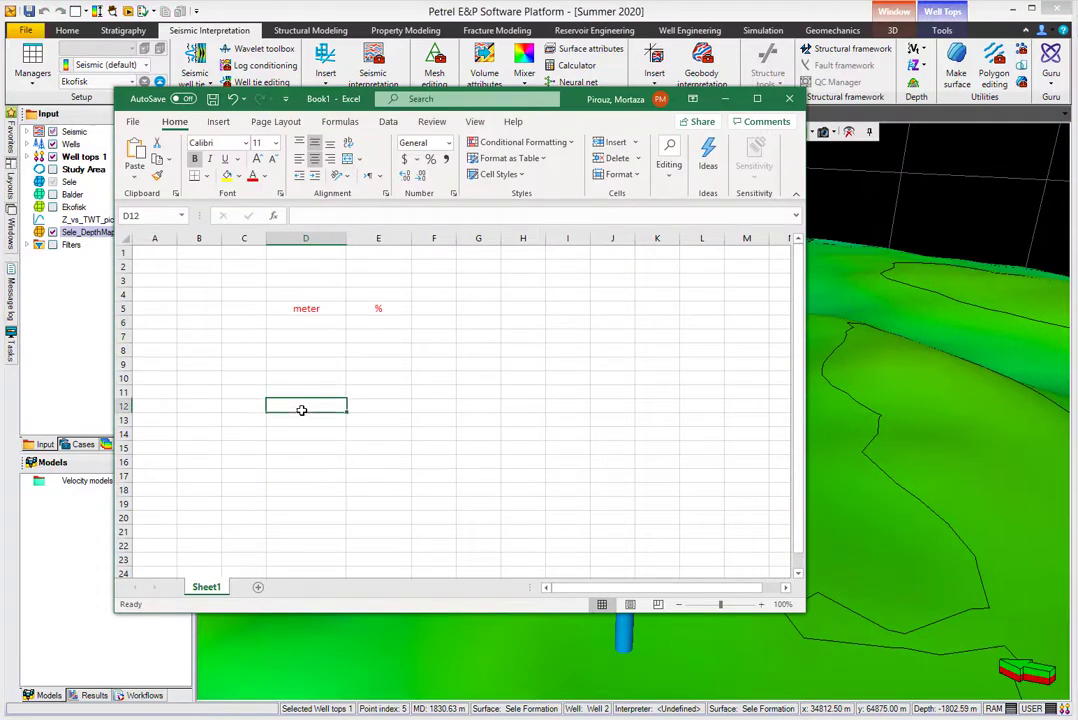
pyautogui.click(305, 323)
pyautogui.hotkey('ctrl', 'b')
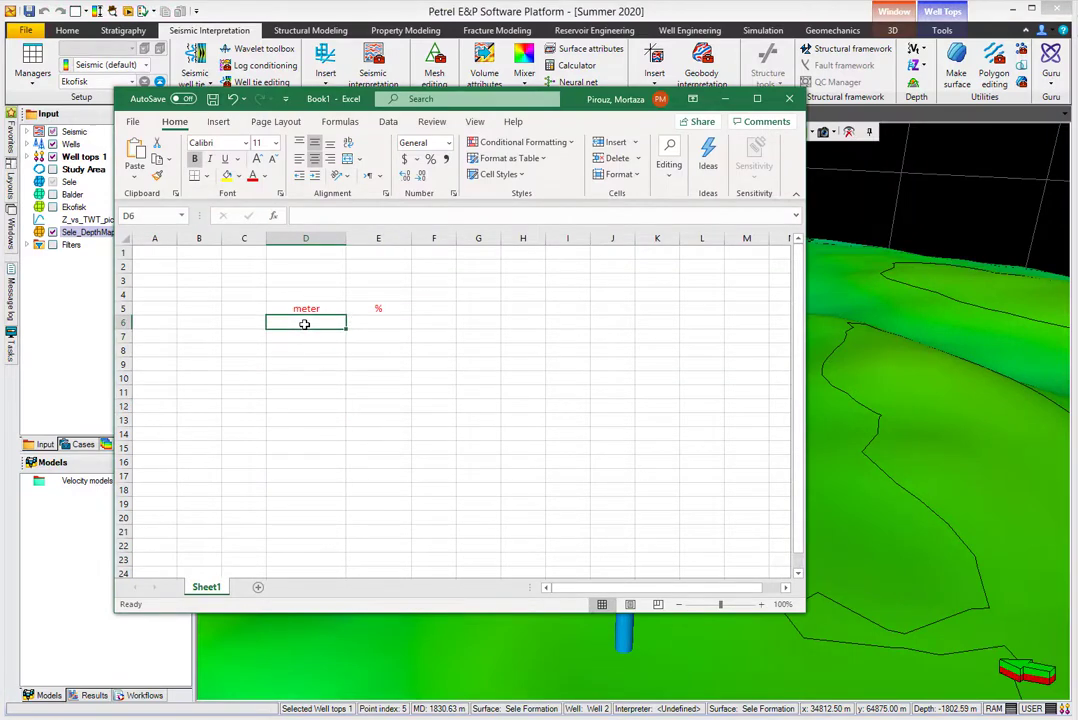
pyautogui.write('1800')
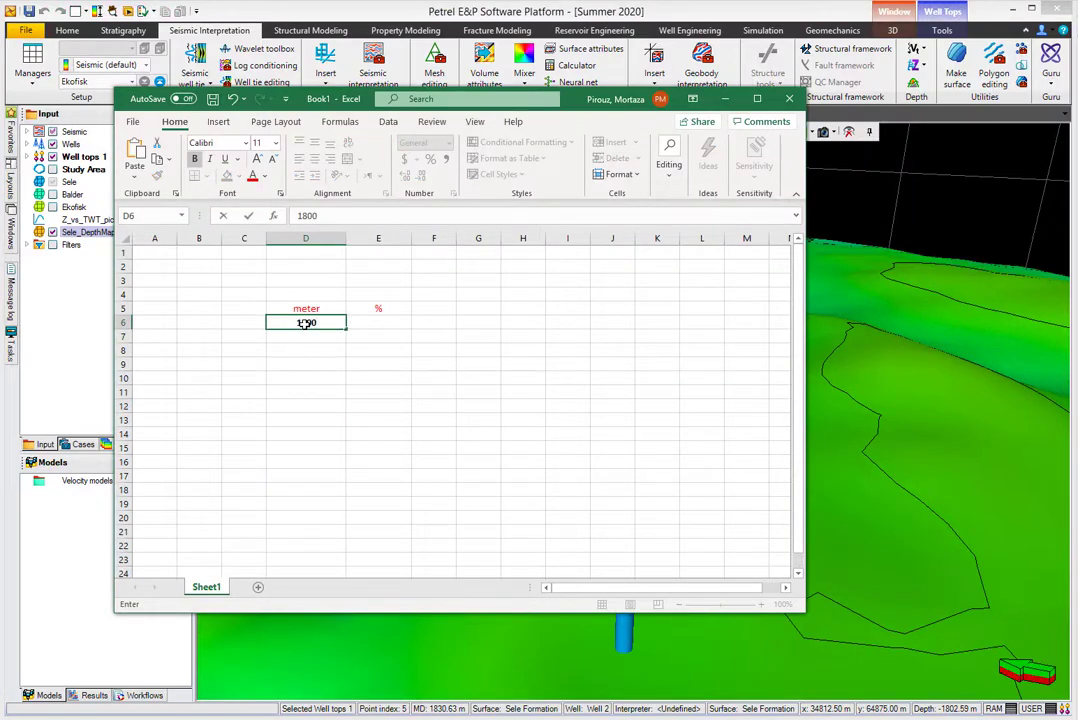
pyautogui.press('Tab')
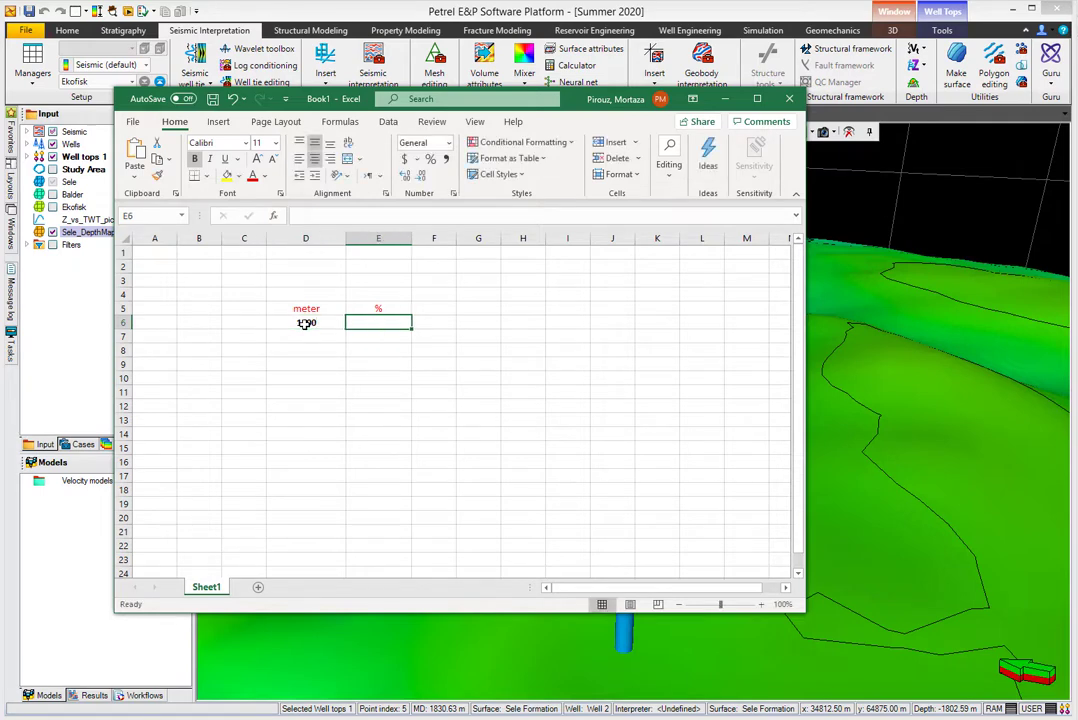
pyautogui.write('100')
pyautogui.press('Return')
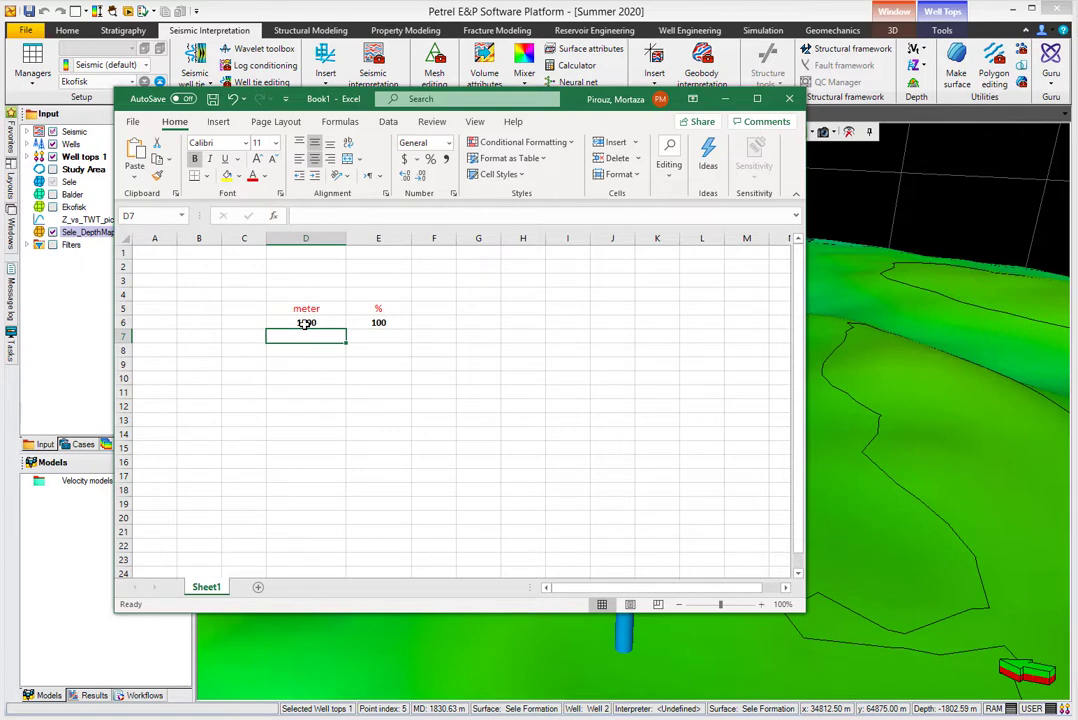
# - Enter 62 in D7 and calculate its percentage of the 1800 m depth in E7 with =(D7*E6)/D6
pyautogui.write('62')
pyautogui.hotkey('ctrl', 'Return')
pyautogui.press('Right')
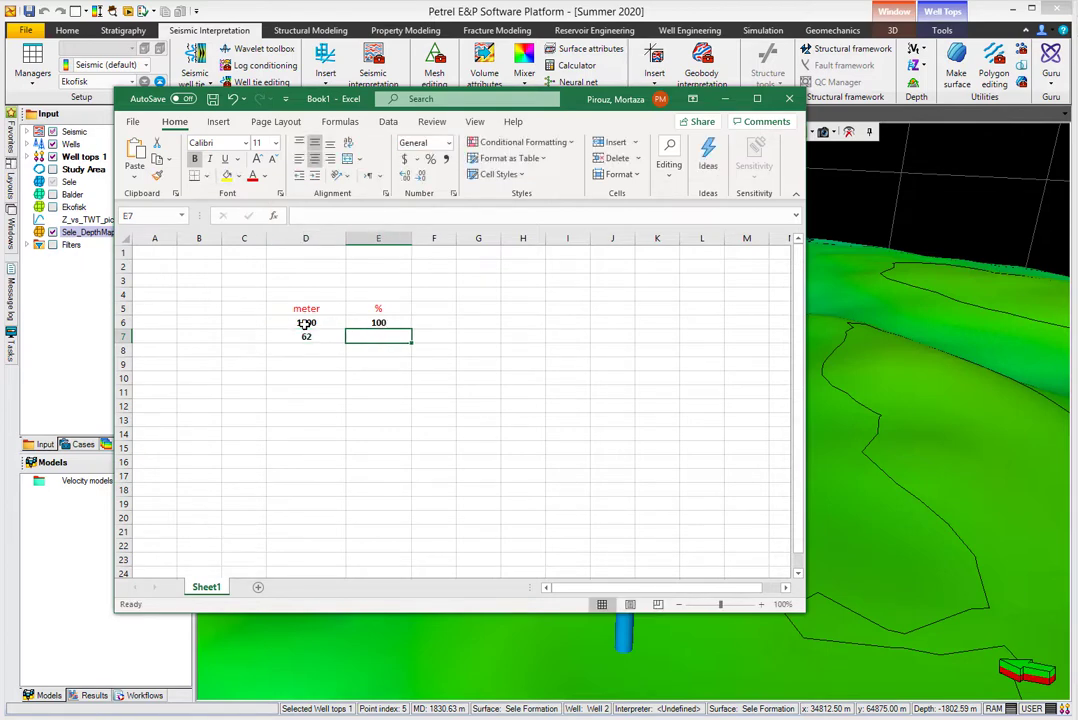
pyautogui.write('=(')
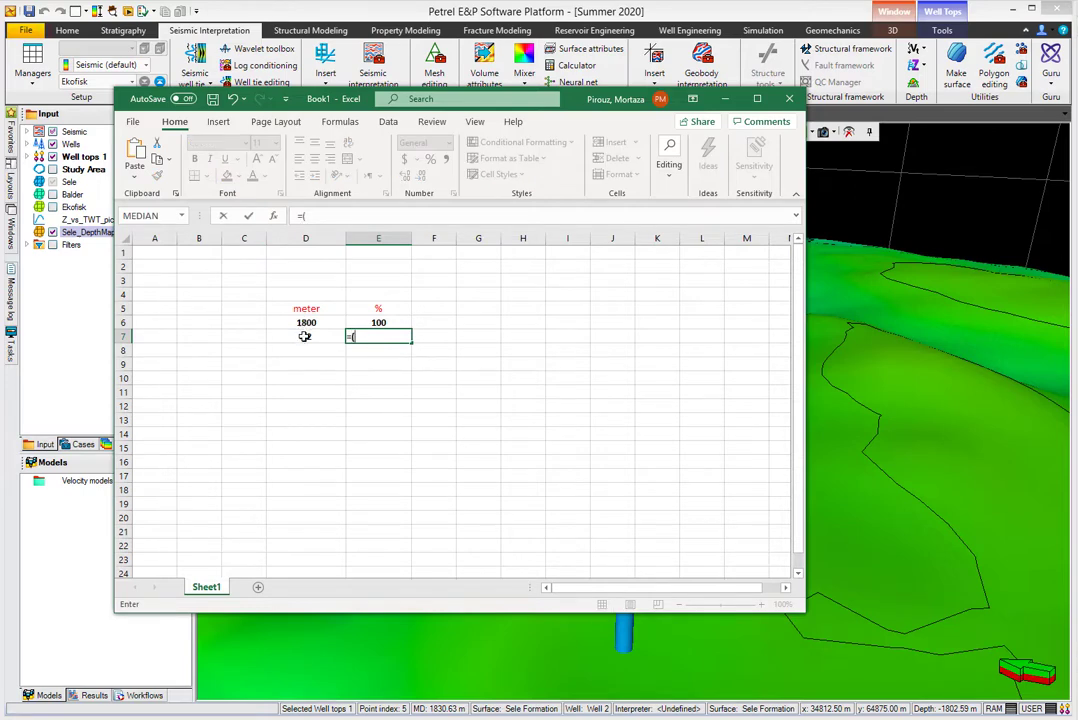
pyautogui.click(305, 337)
pyautogui.write('*')
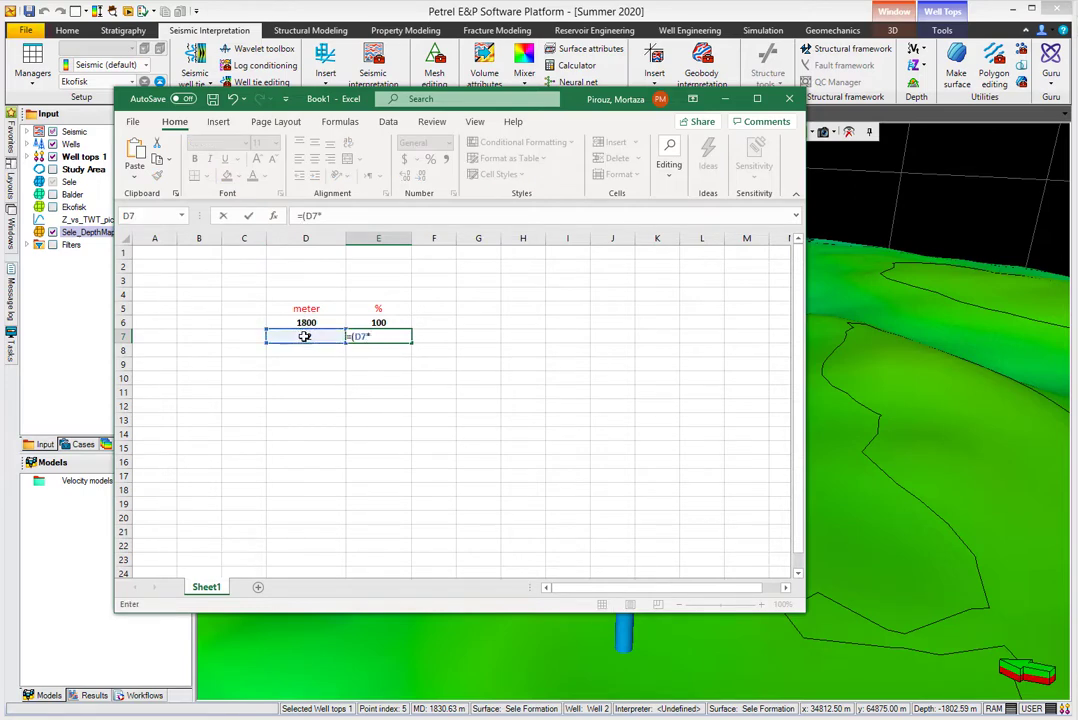
pyautogui.click(358, 323)
pyautogui.write(')/')
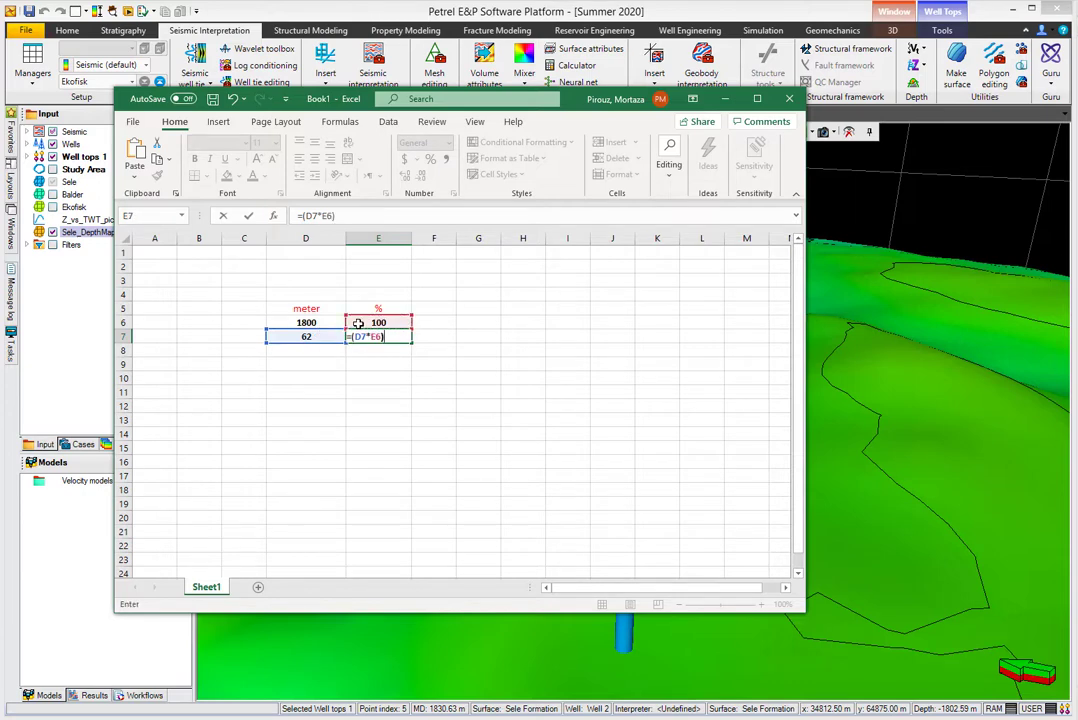
pyautogui.click(291, 323)
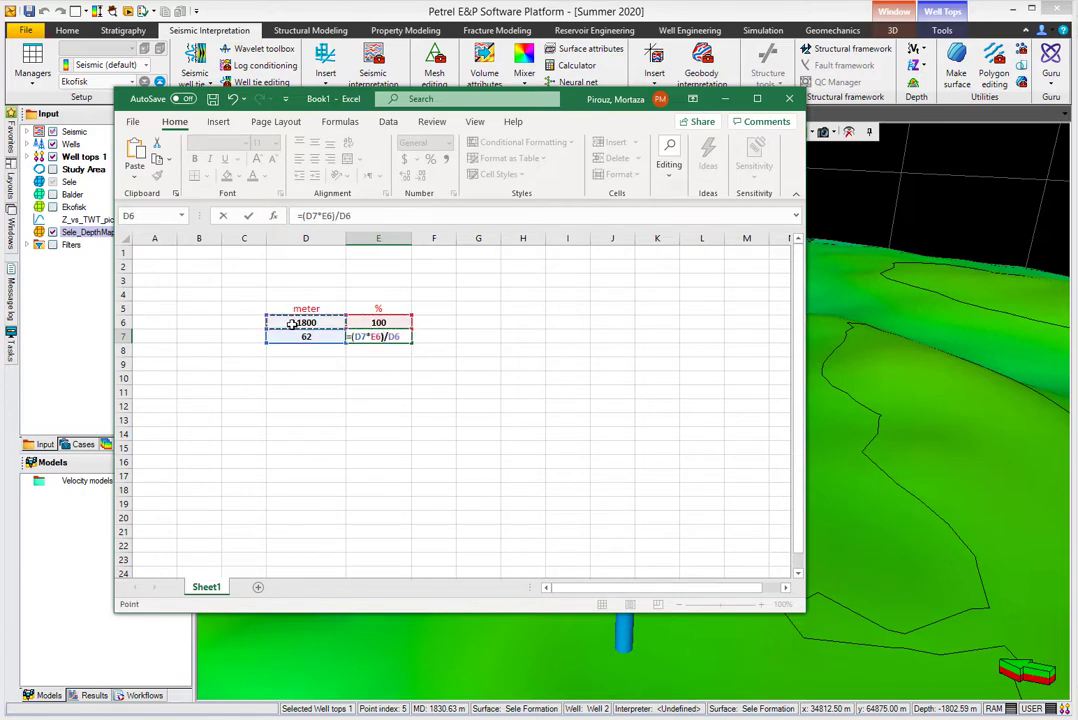
pyautogui.press('Return')
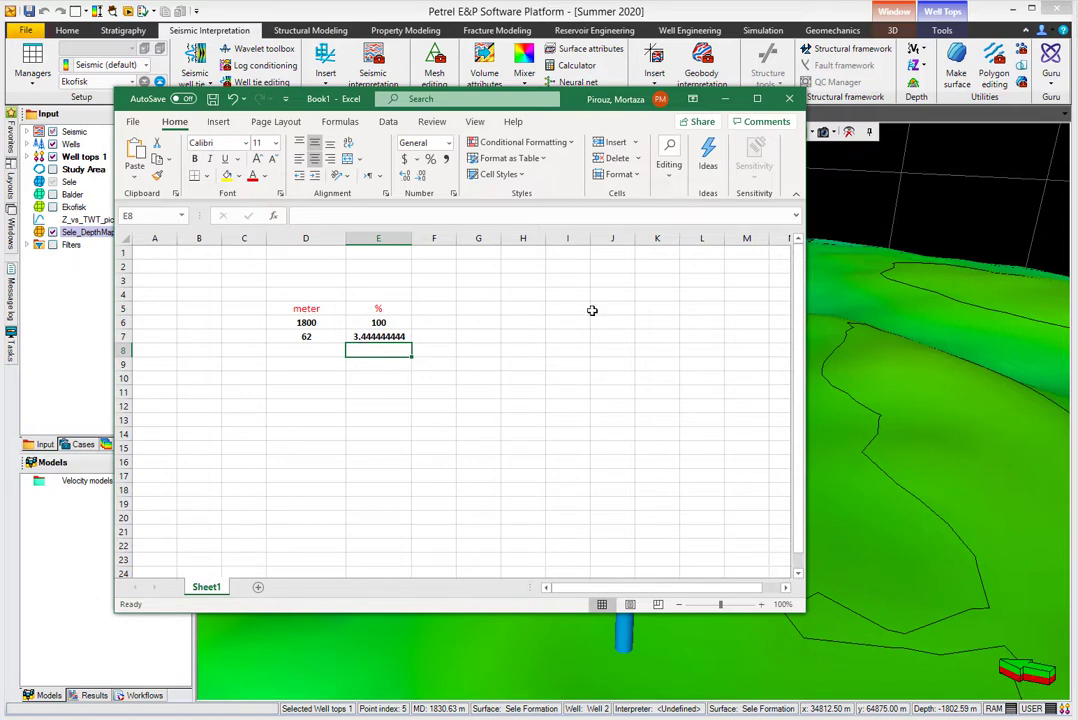
# - Review the misfit in meters and percent in D7:E7, and return to Petrel
pyautogui.click(305, 338)
pyautogui.write('62')
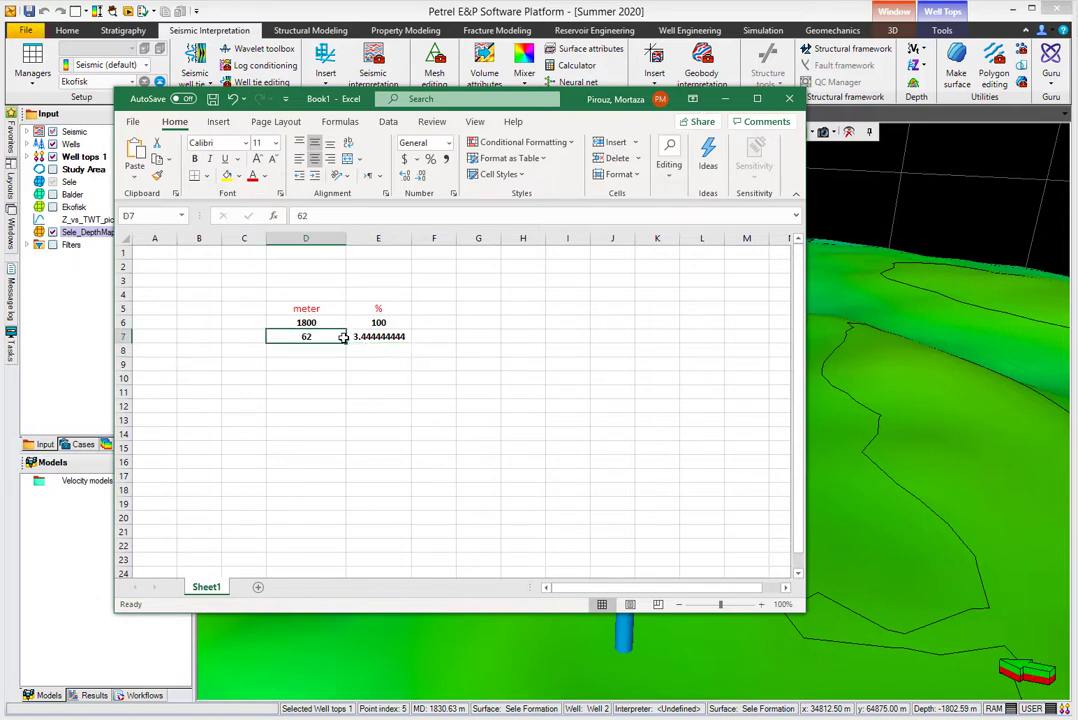
pyautogui.moveTo(305, 338); pyautogui.dragTo(356, 335)
pyautogui.click(722, 99)
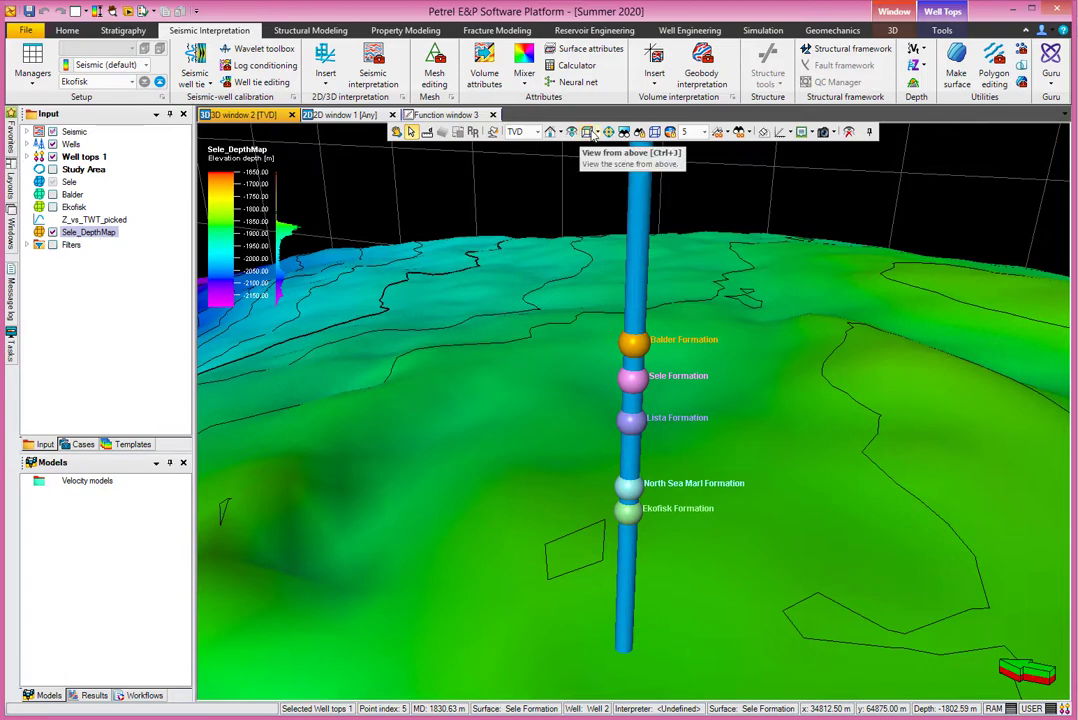
# - Hide Wells and Well tops 1 in 3D window 2 and inspect the Sele_DepthMap surface from above and obliquely
pyautogui.click(492, 131)
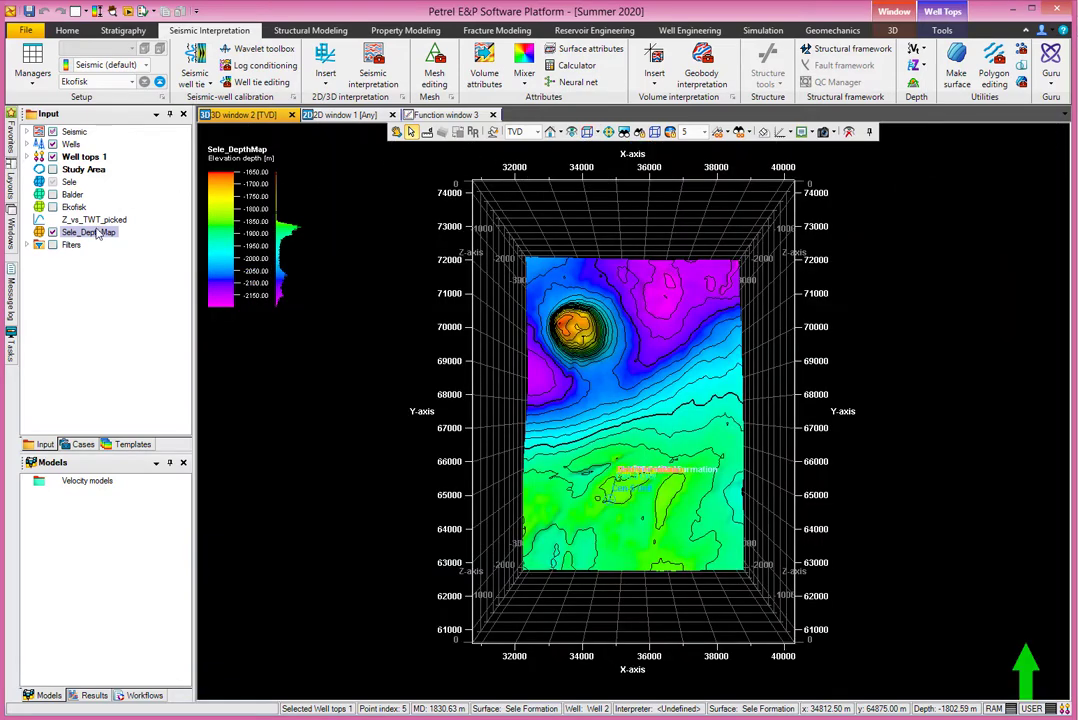
pyautogui.click(51, 145)
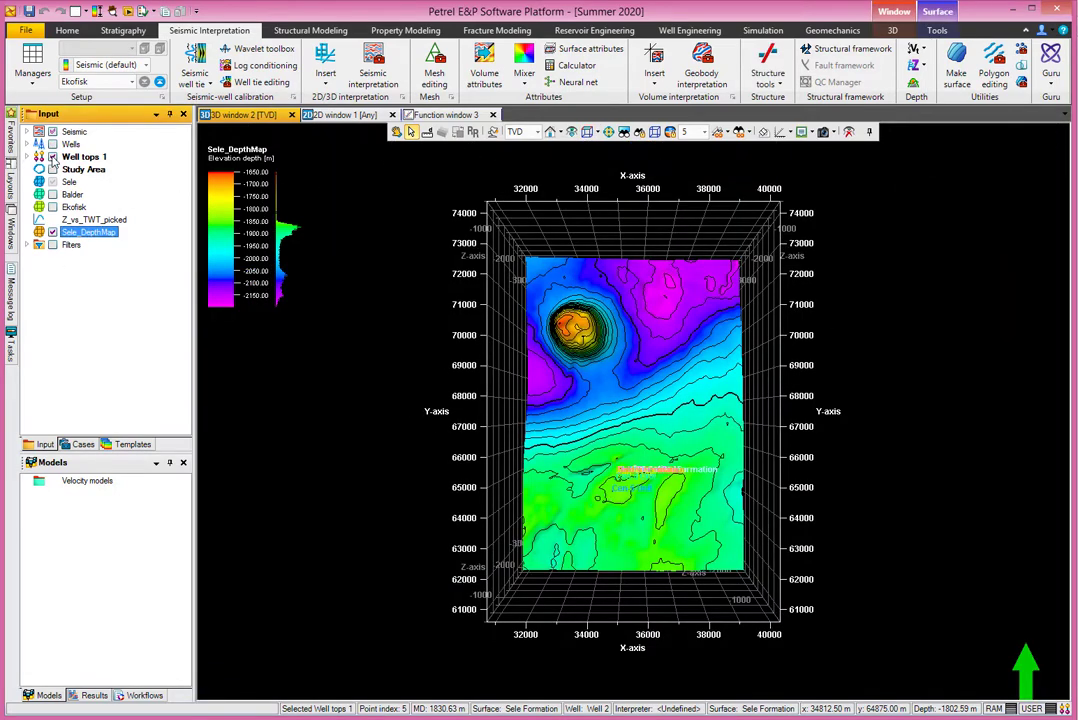
pyautogui.click(52, 157)
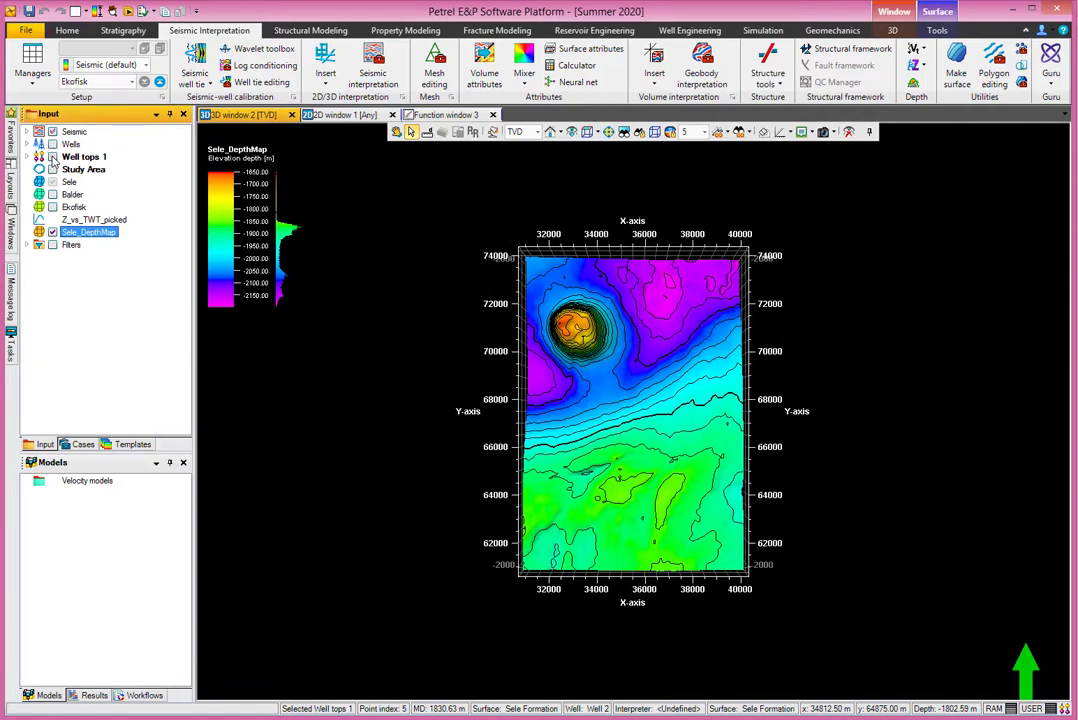
pyautogui.click(397, 134)
pyautogui.moveTo(557, 545); pyautogui.dragTo(374, 478)
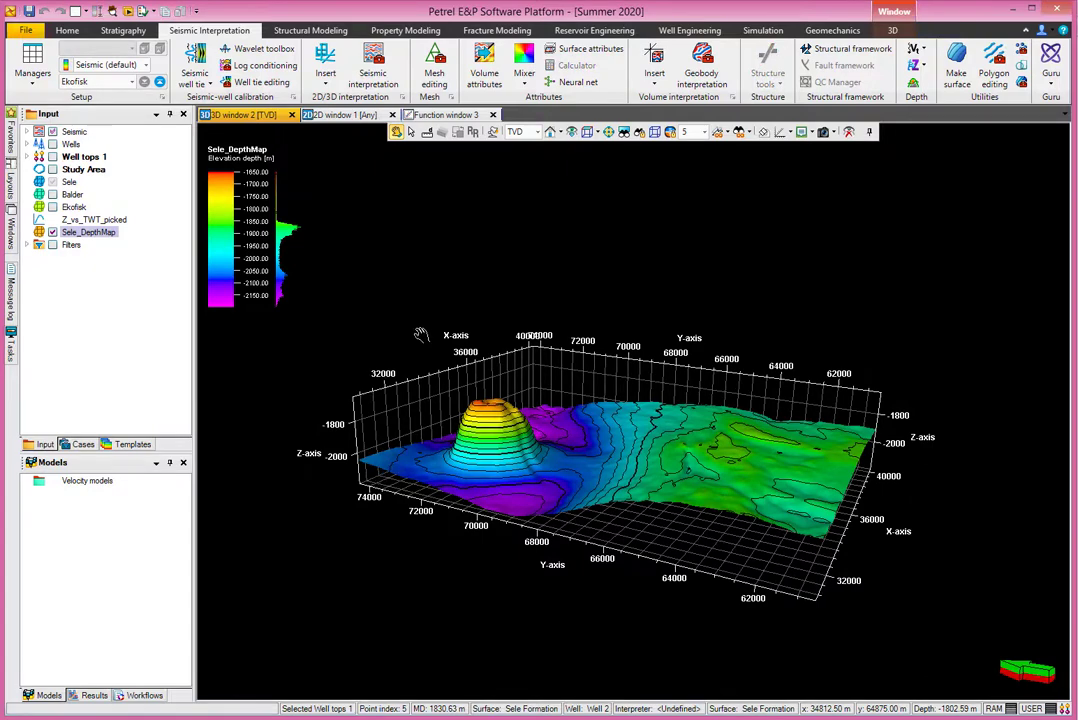
# - In 2D window 1, fit the whole map in view and hide Wells and Study Area, keeping the Sele time surface displayed
pyautogui.click(343, 117)
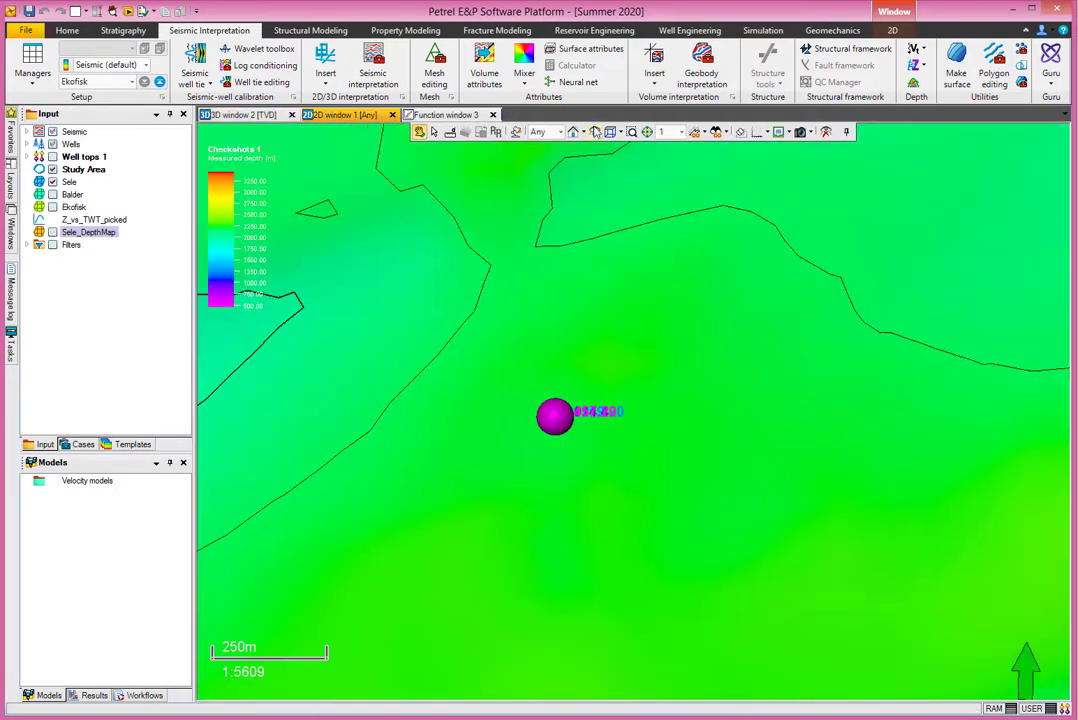
pyautogui.click(611, 133)
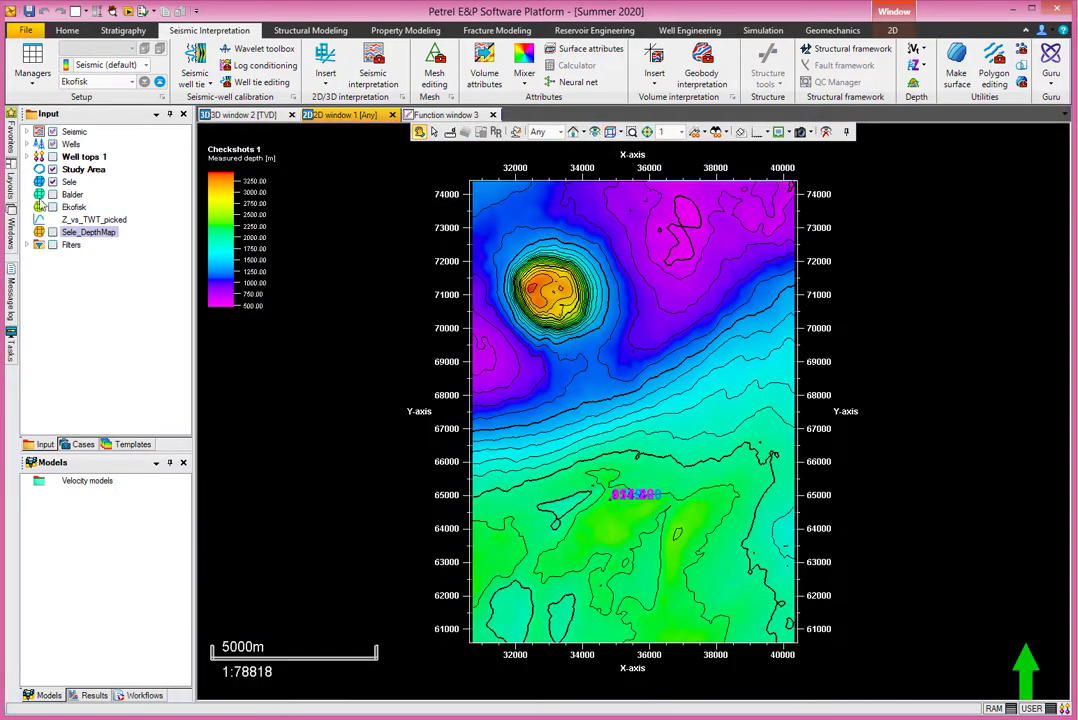
pyautogui.click(53, 145)
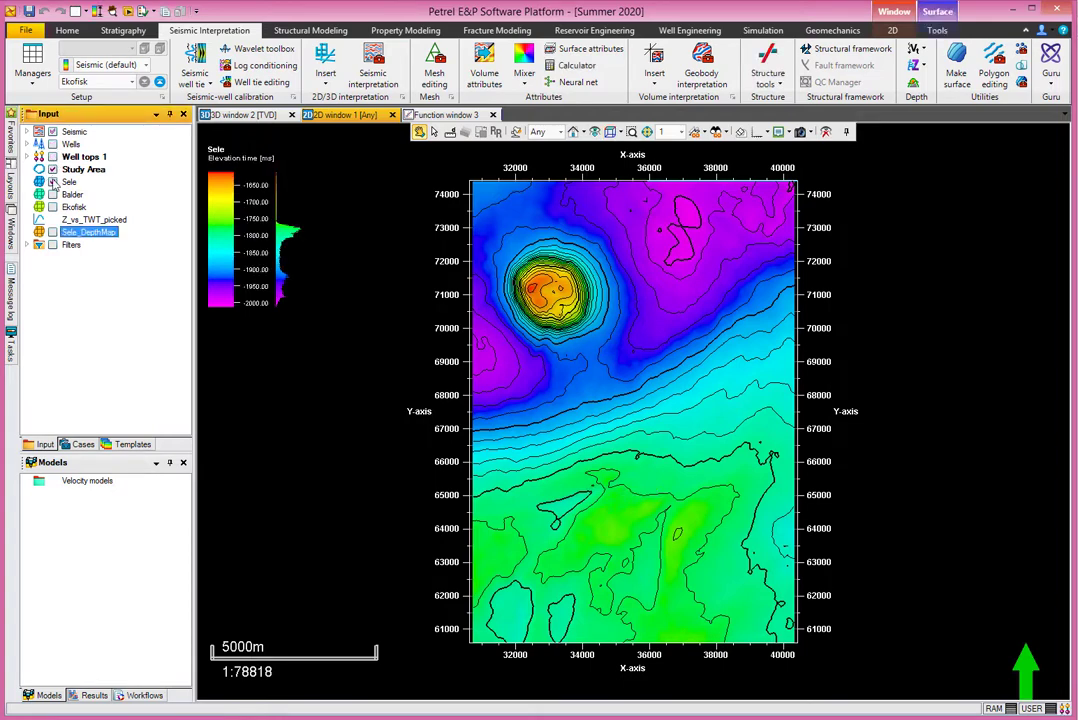
pyautogui.click(52, 181)
pyautogui.click(52, 169)
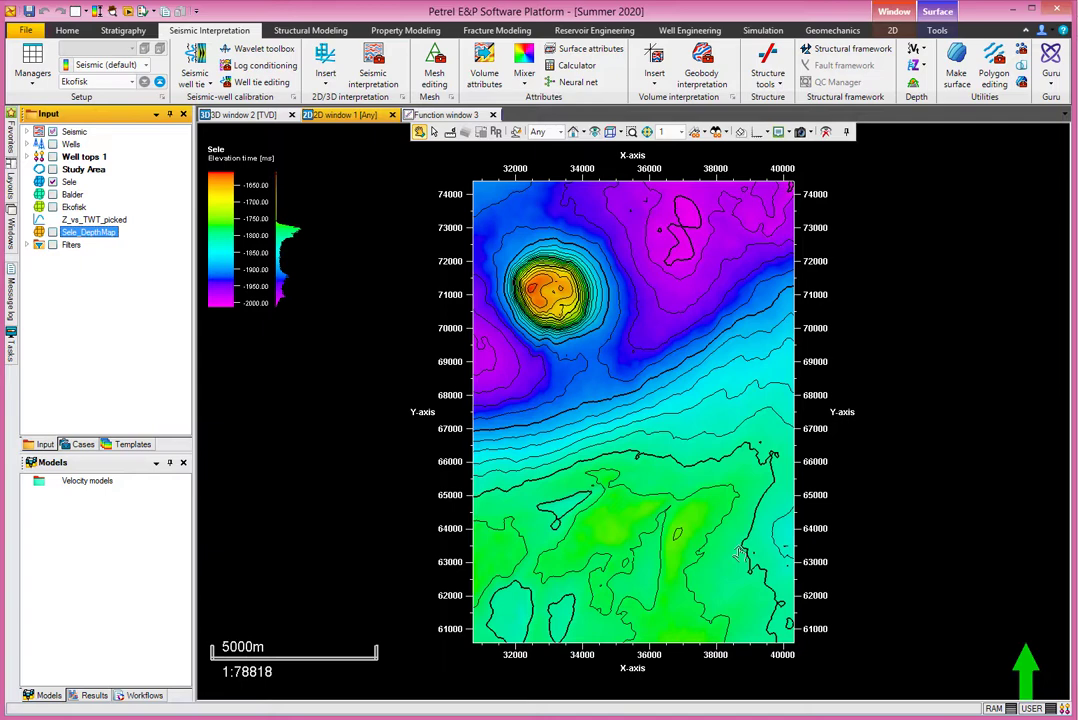
# - Switch the background of 2D window 1 to white and back to black
pyautogui.click(296, 544)
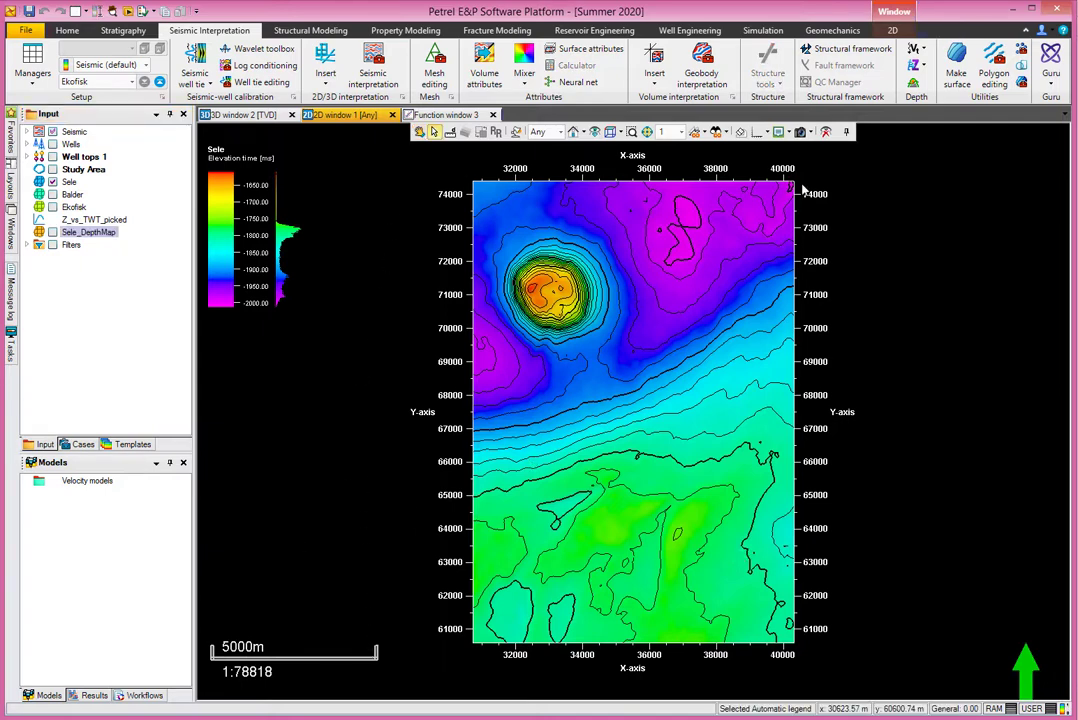
pyautogui.click(741, 134)
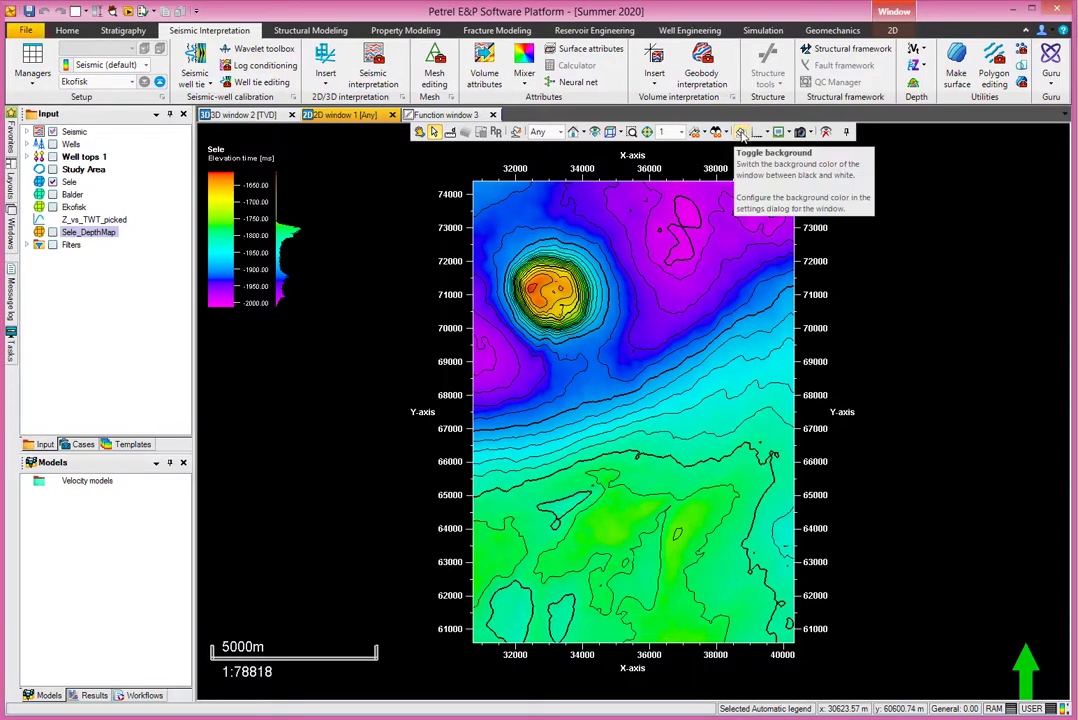
pyautogui.click(741, 134)
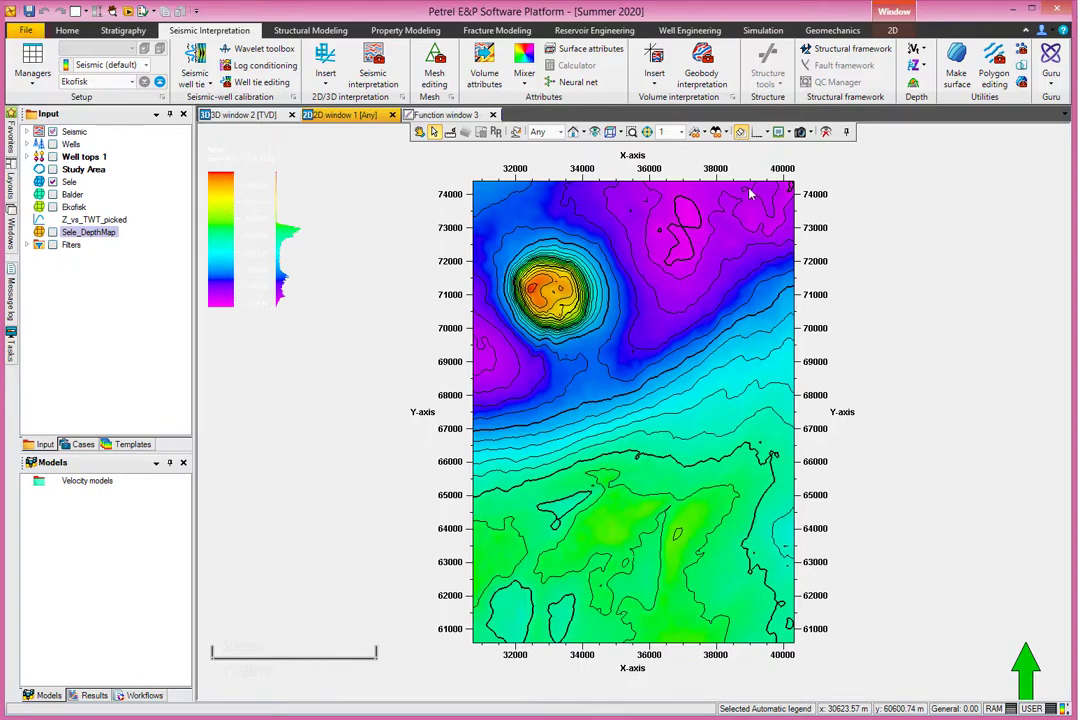
pyautogui.click(741, 134)
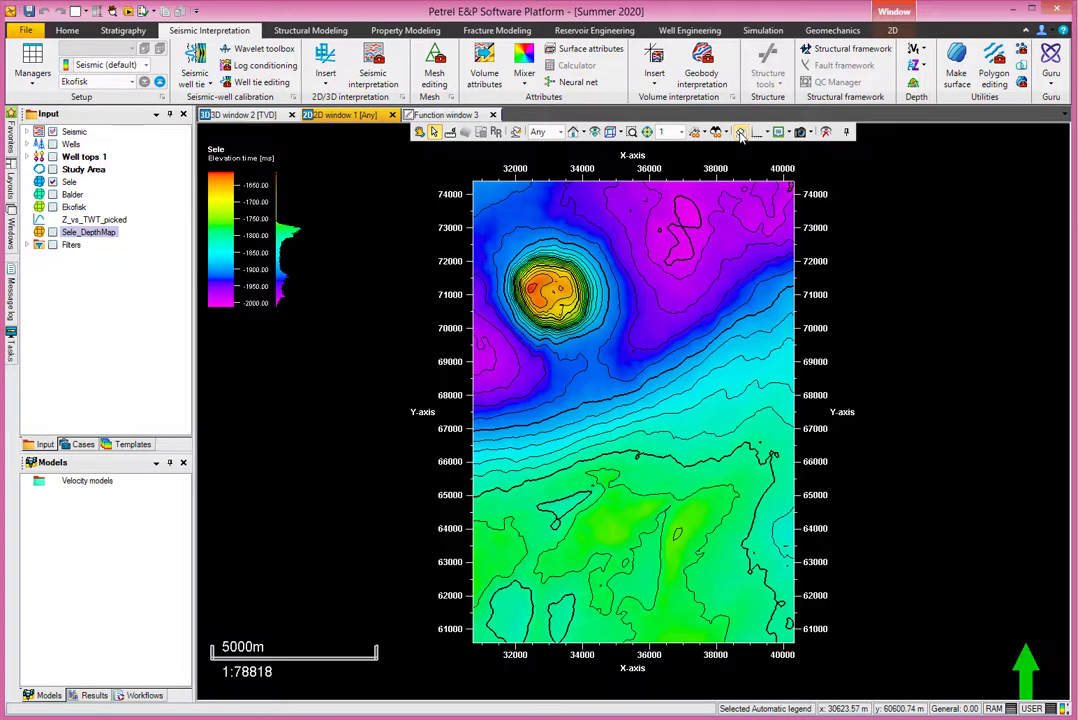